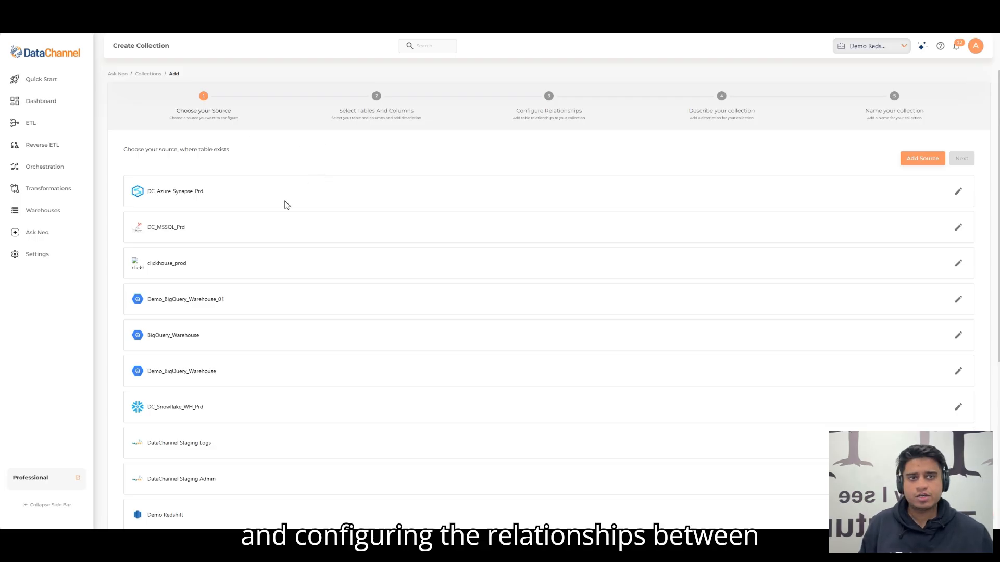
# Step: Choose Redshift_neo_sanity as the collection's source and continue to selecting tables and columns
pyautogui.scroll(-3, 271, 219)
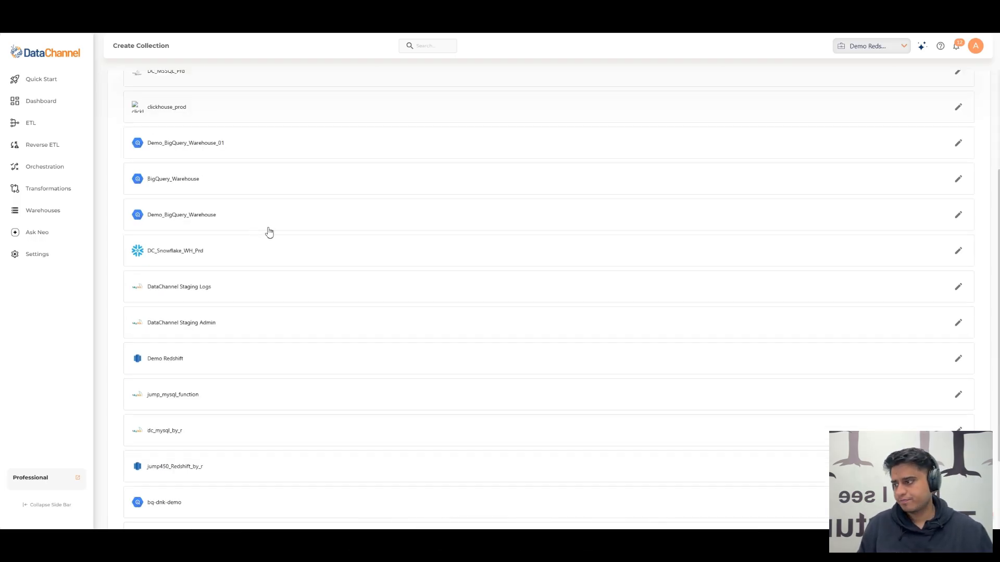
pyautogui.scroll(-2, 245, 286)
pyautogui.click(203, 432)
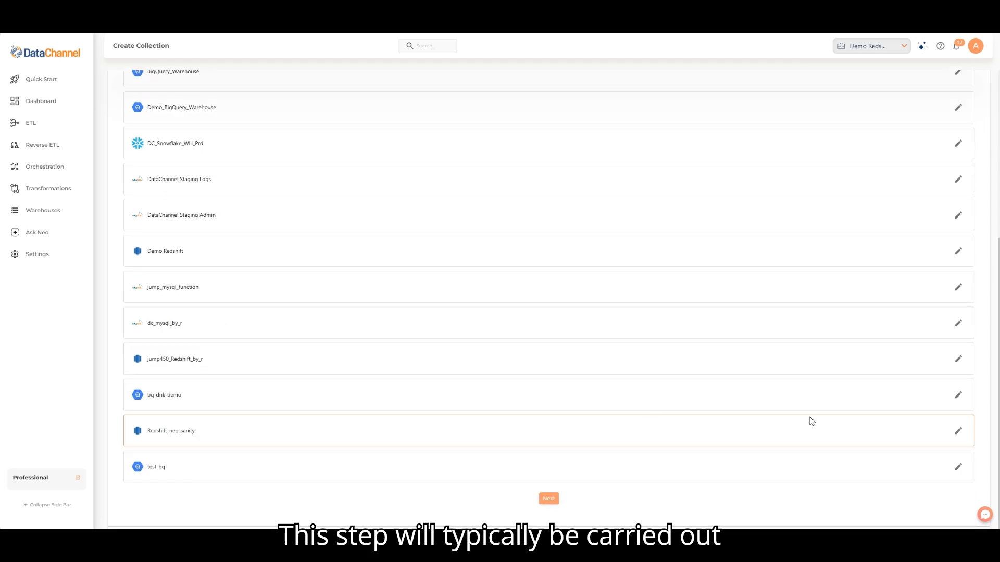
pyautogui.click(549, 498)
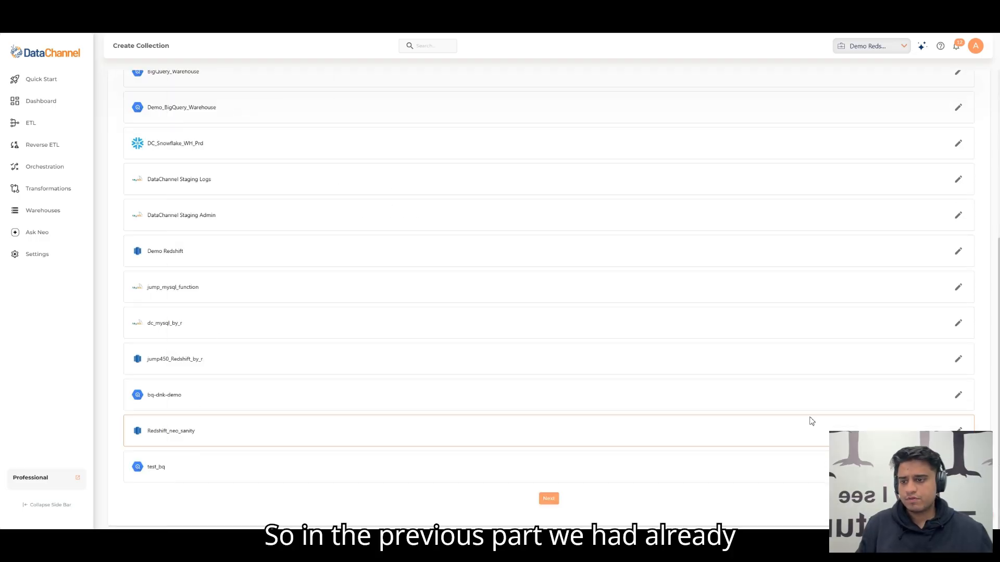
pyautogui.click(549, 498)
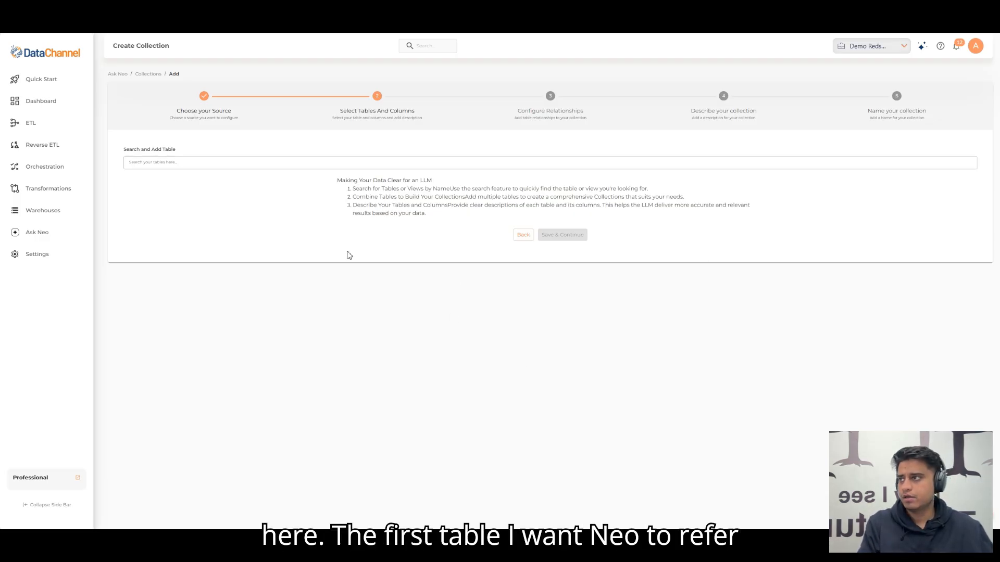
# Step: Search for the table sample_dnk_marketing_ads and add it to the collection
pyautogui.click(248, 167)
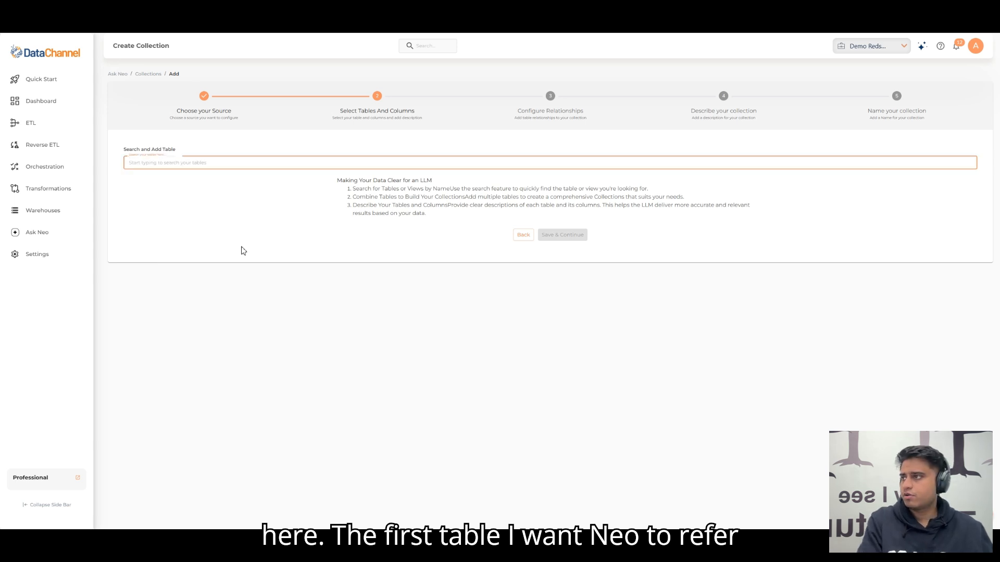
pyautogui.write('sample_dnk_marketing_ads')
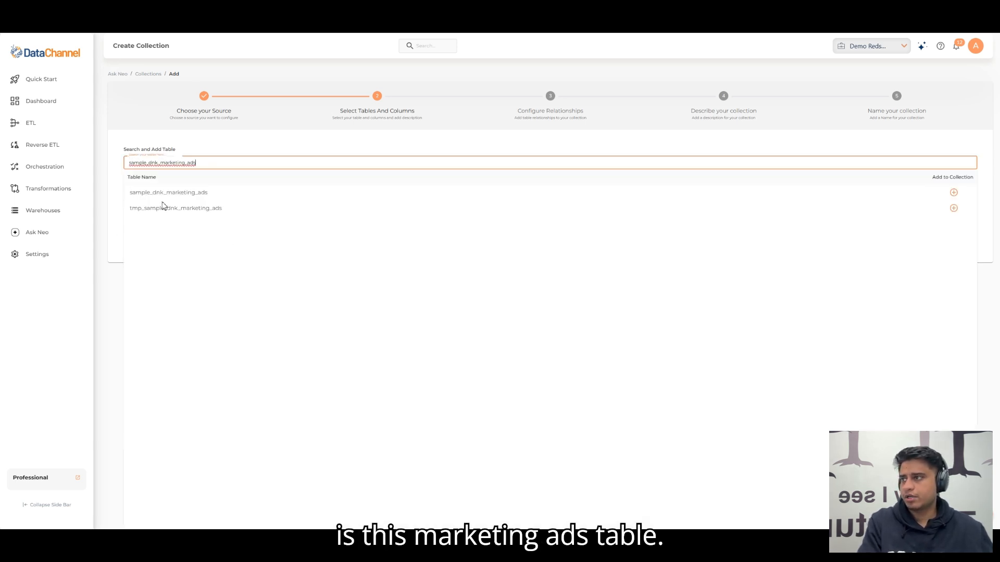
pyautogui.click(194, 193)
pyautogui.click(275, 149)
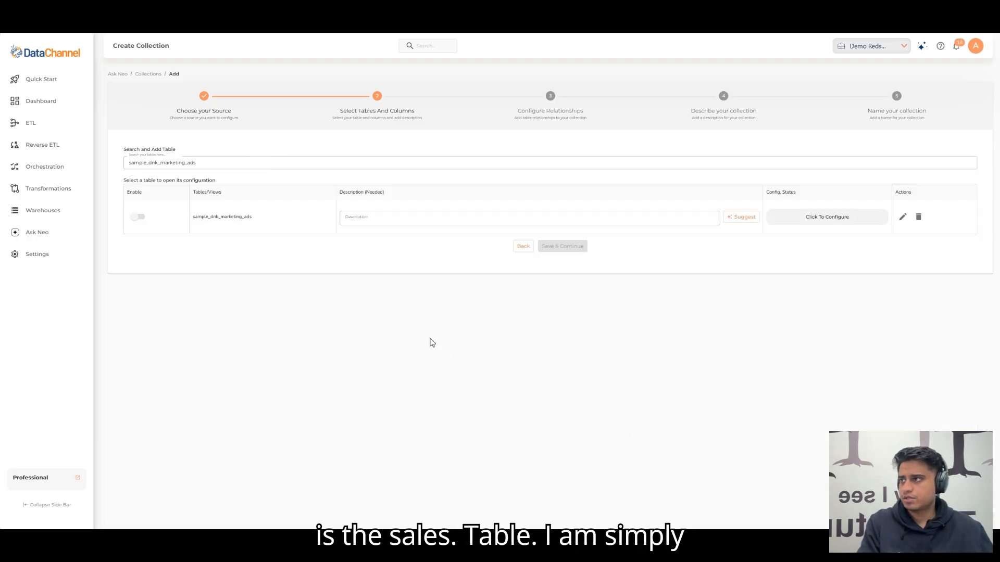
# Step: Find the table sample_dnk_sales and add it to the collection
pyautogui.click(245, 165)
pyautogui.hotkey('ctrl', 'a')
pyautogui.write('sample_dnk_sales')
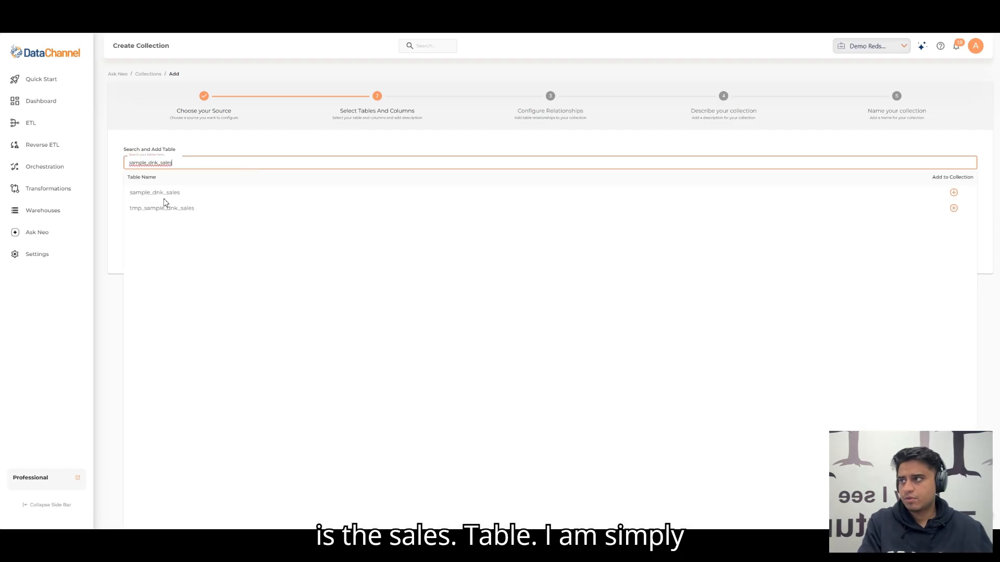
pyautogui.click(149, 195)
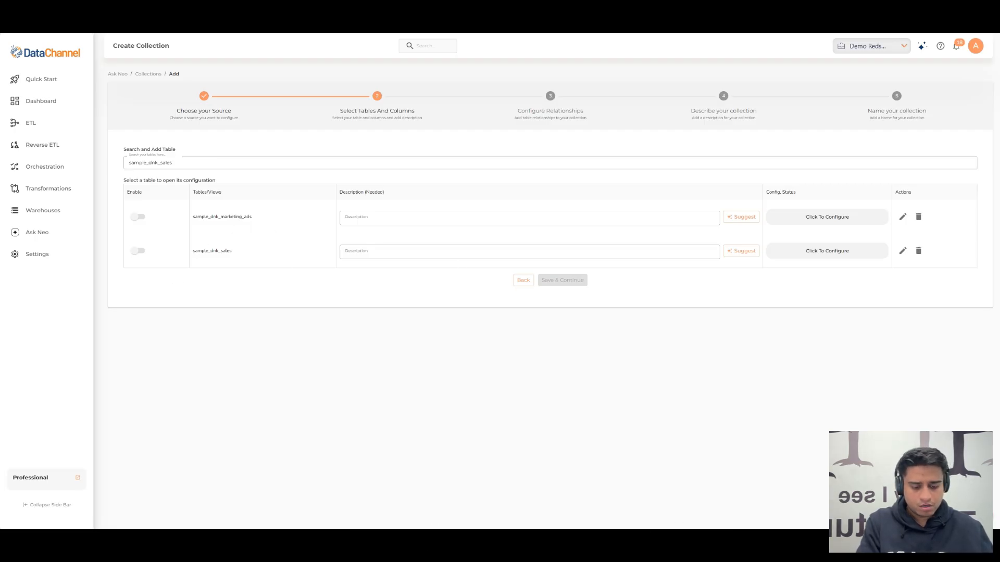
# Step: Find the table sample_dnk_marketing_productads and add it to the collection
pyautogui.click(133, 163)
pyautogui.hotkey('ctrl', 'a')
pyautogui.write('sample_dnk_marketing_productads')
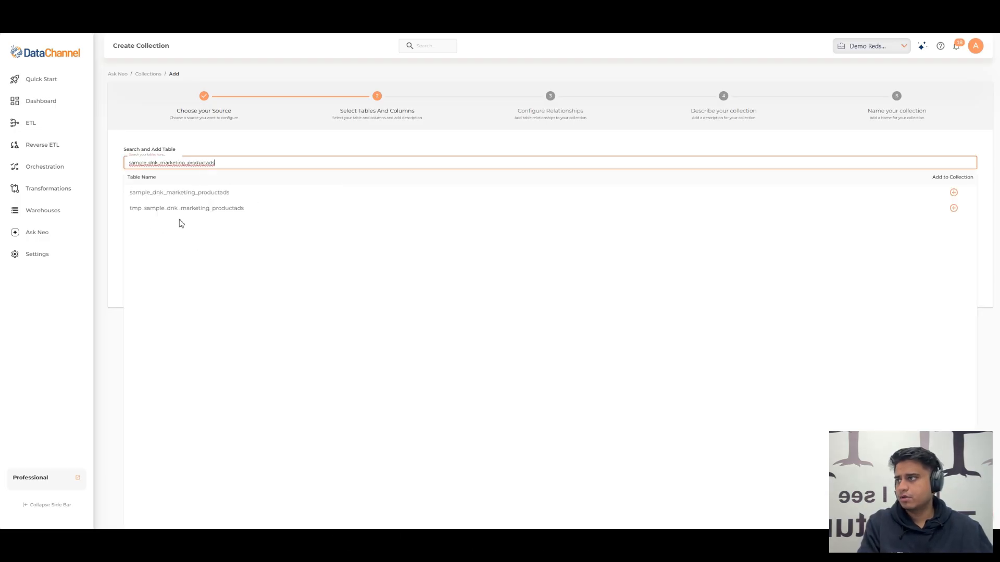
pyautogui.click(202, 194)
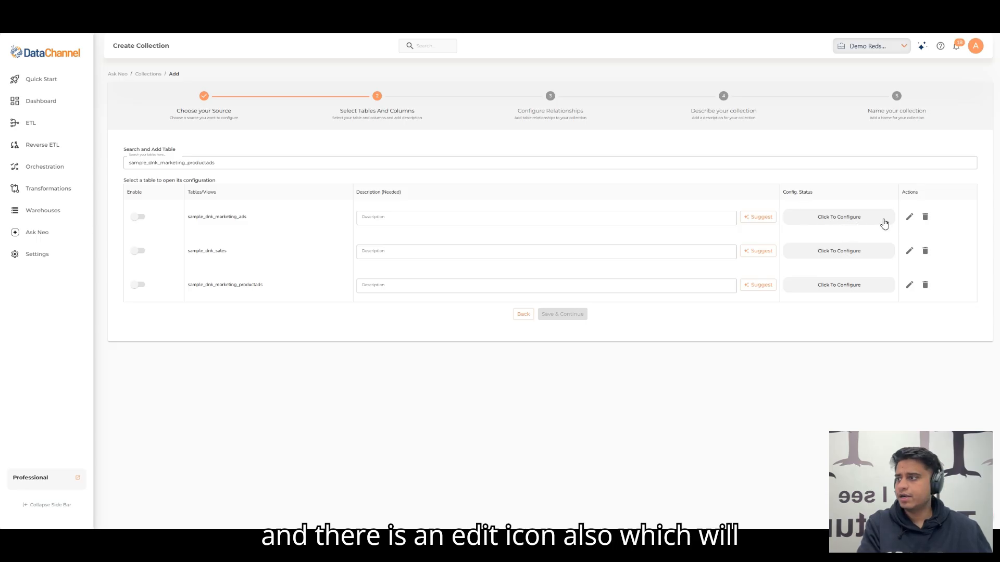
# Step: Open the configuration of the sample_dnk_marketing_ads table, with its column stats and data types
pyautogui.click(909, 217)
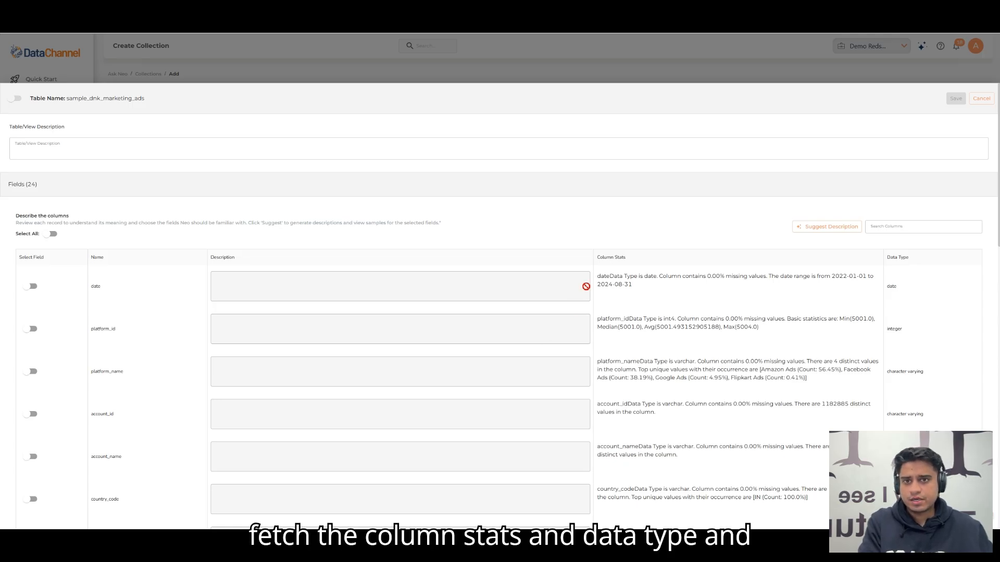
pyautogui.moveTo(599, 257); pyautogui.dragTo(622, 259)
pyautogui.click(899, 260)
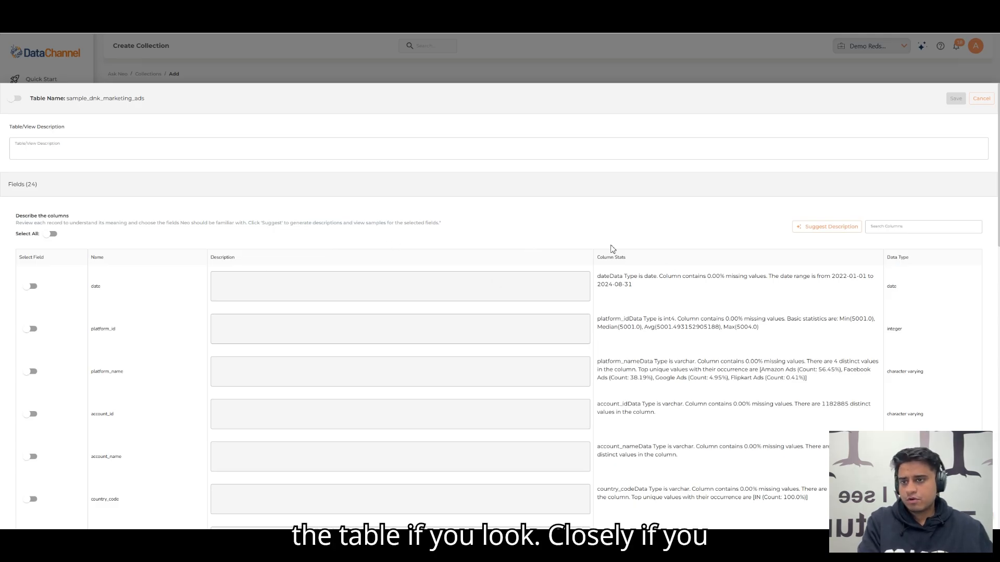
# Step: Examine the column stats and data types of the table's fields, in particular those of all_conversions
pyautogui.scroll(-9, 646, 290)
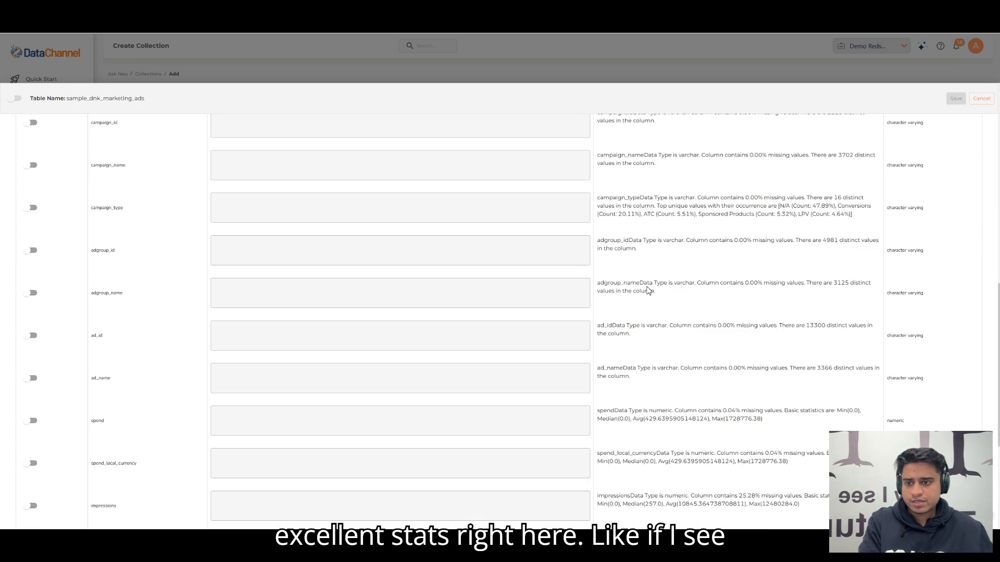
pyautogui.scroll(-4, 646, 294)
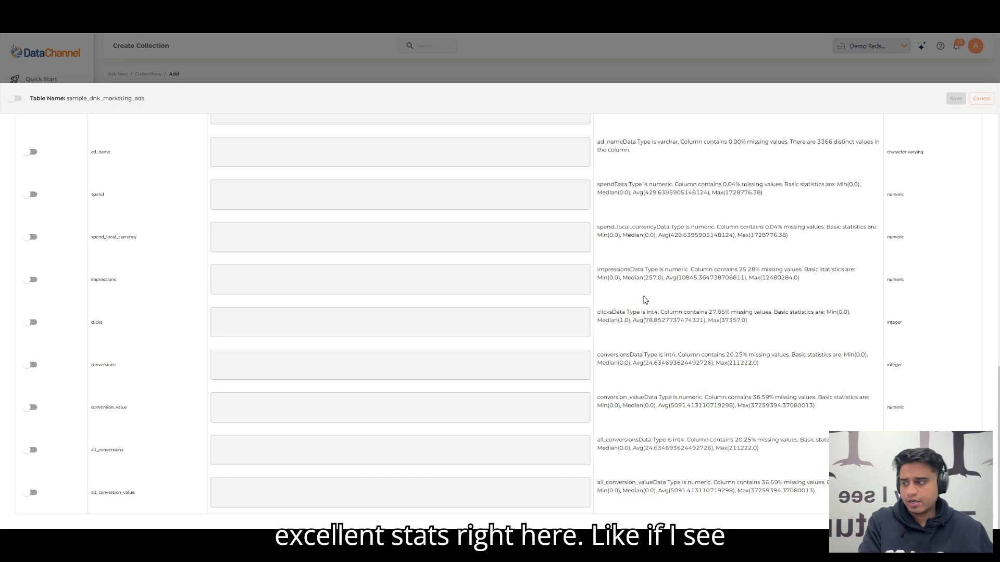
pyautogui.doubleClick(104, 450)
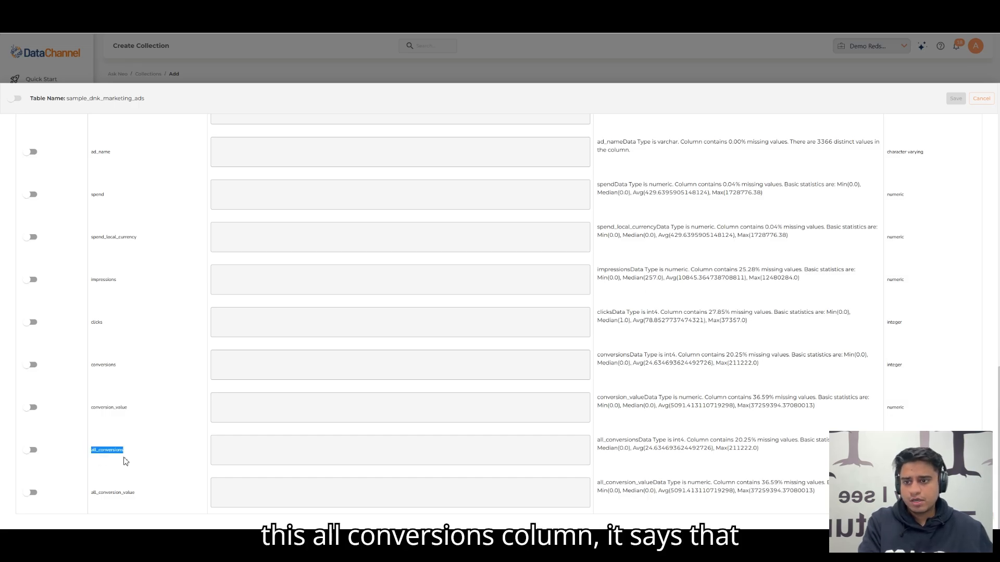
pyautogui.click(609, 463)
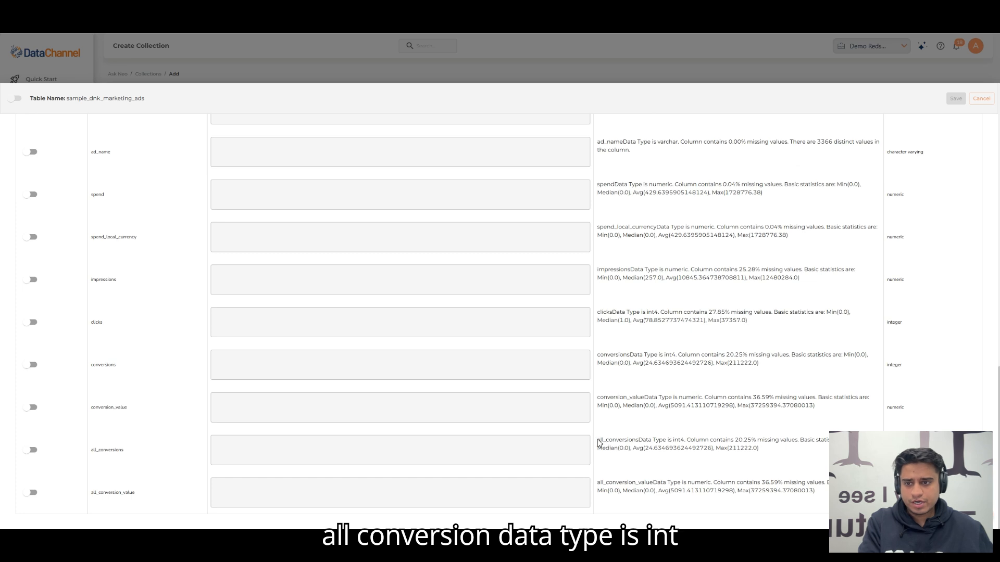
pyautogui.moveTo(598, 441); pyautogui.dragTo(639, 443)
pyautogui.doubleClick(678, 442)
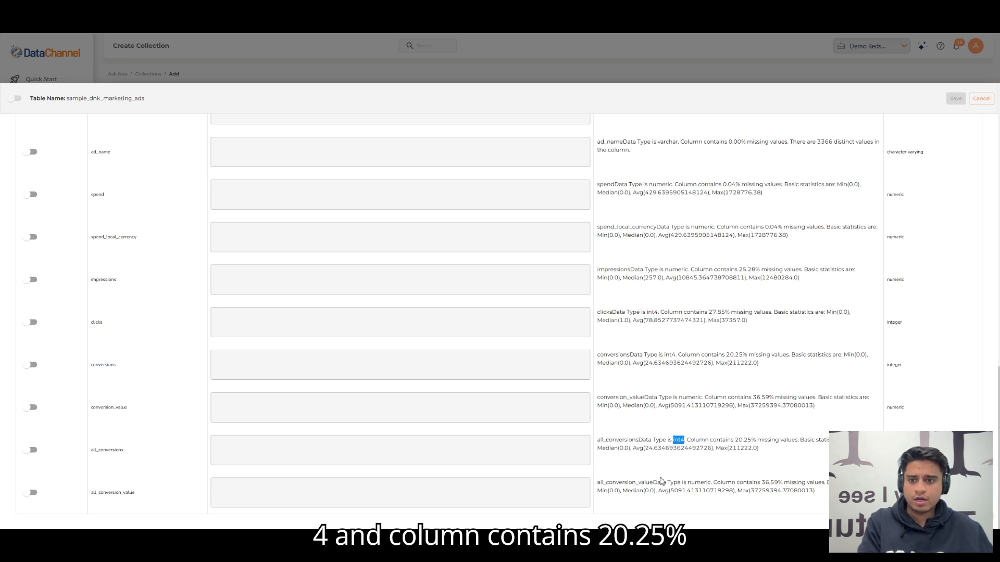
pyautogui.click(707, 458)
pyautogui.moveTo(690, 443); pyautogui.dragTo(752, 447)
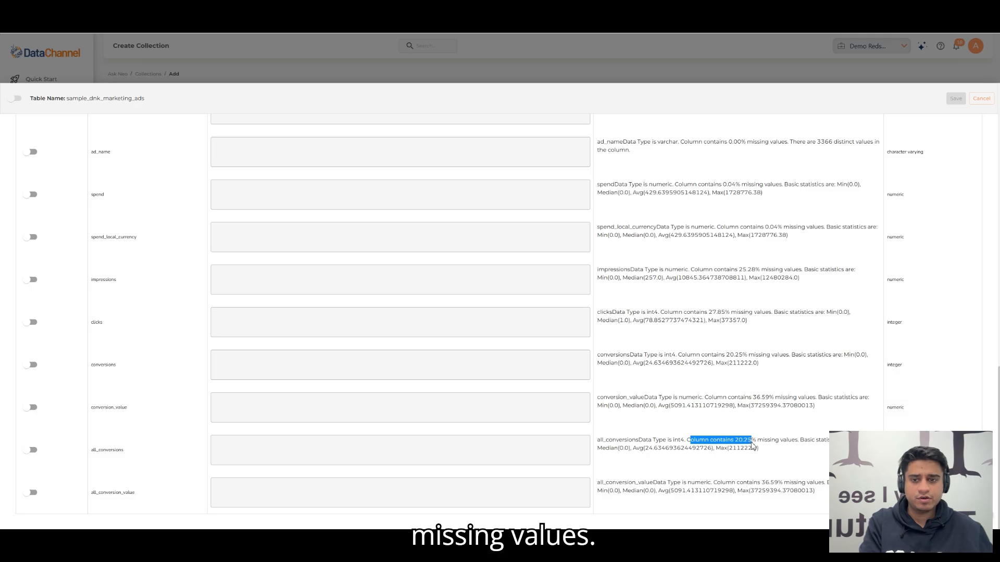
pyautogui.click(798, 444)
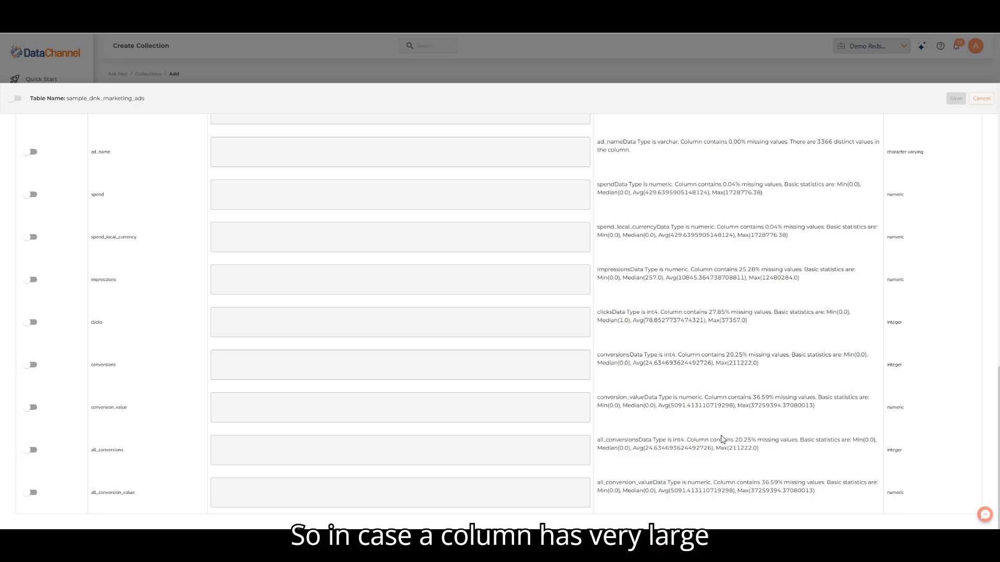
pyautogui.scroll(15, 778, 429)
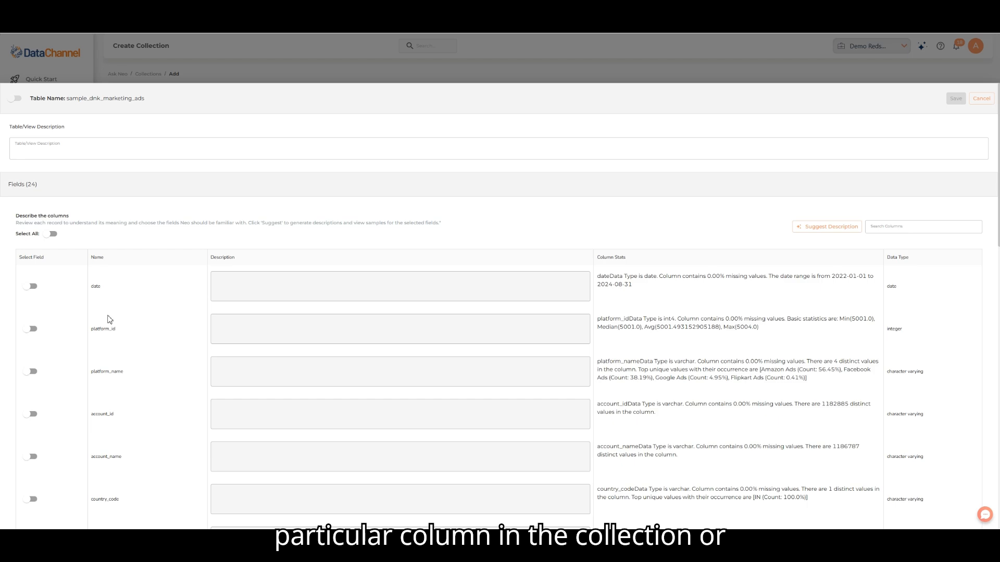
pyautogui.scroll(-12, 667, 474)
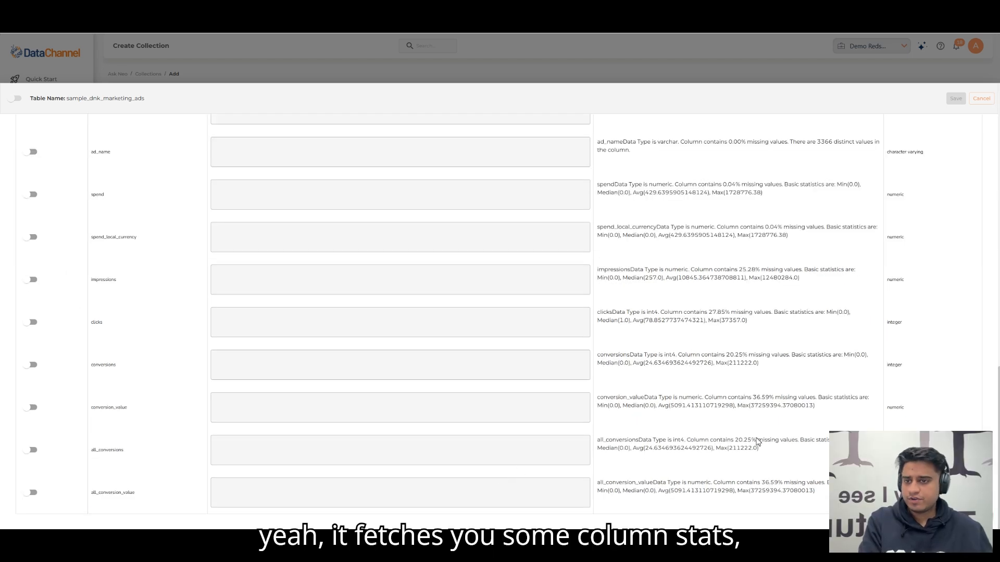
pyautogui.scroll(10, 776, 425)
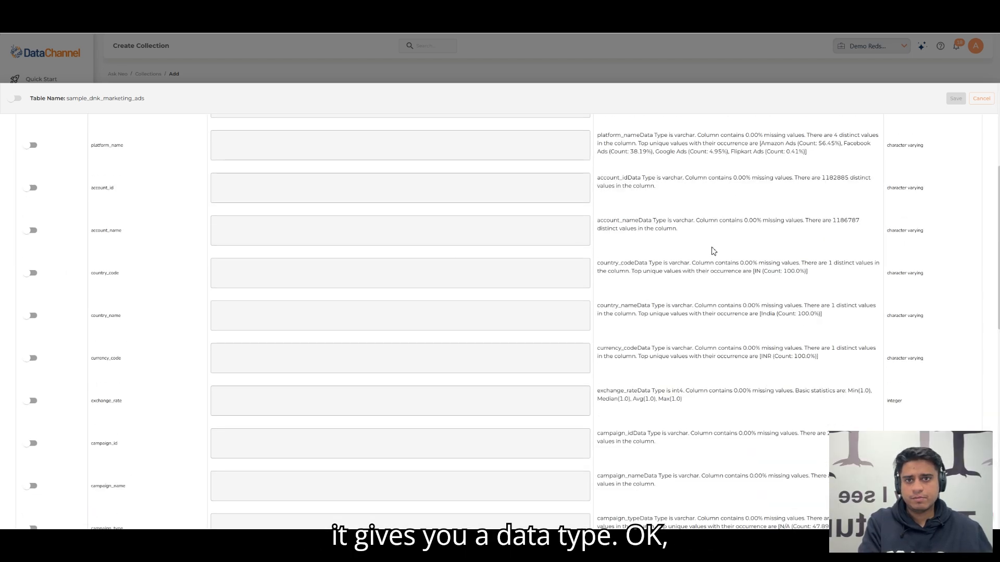
pyautogui.scroll(5, 713, 251)
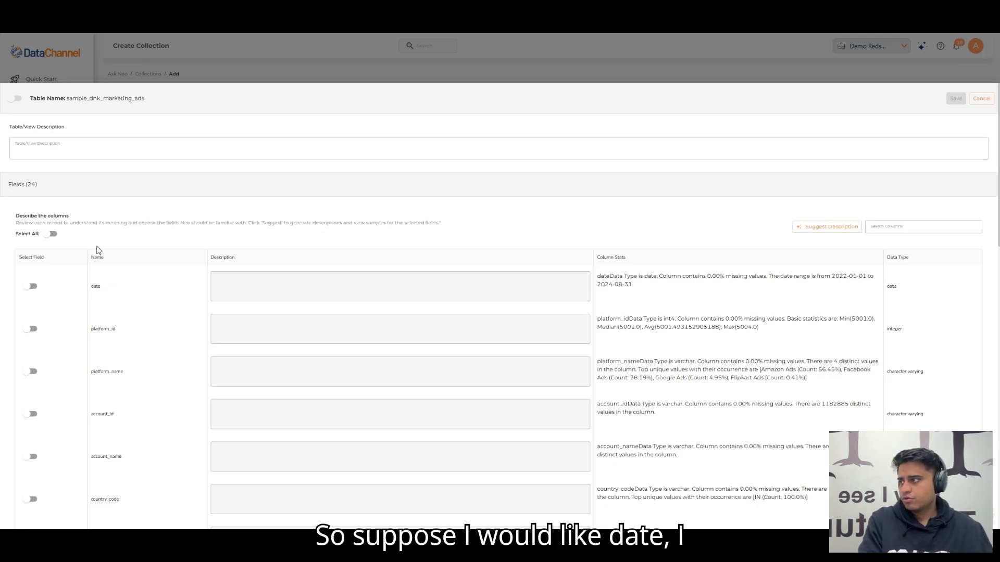
# Step: Enable the date and platform_id fields, and select all remaining fields of the sample_dnk_marketing_ads table
pyautogui.click(33, 287)
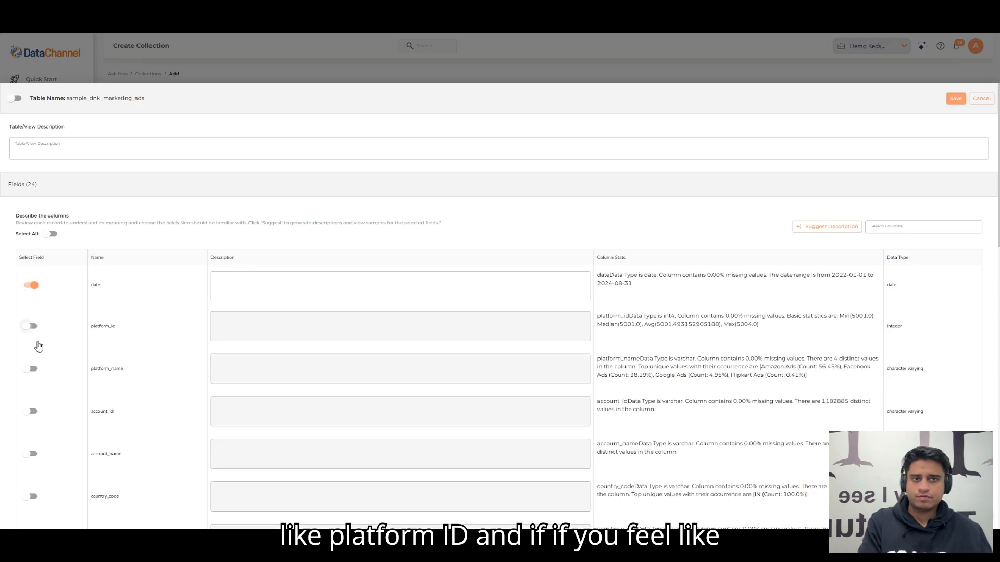
pyautogui.click(33, 327)
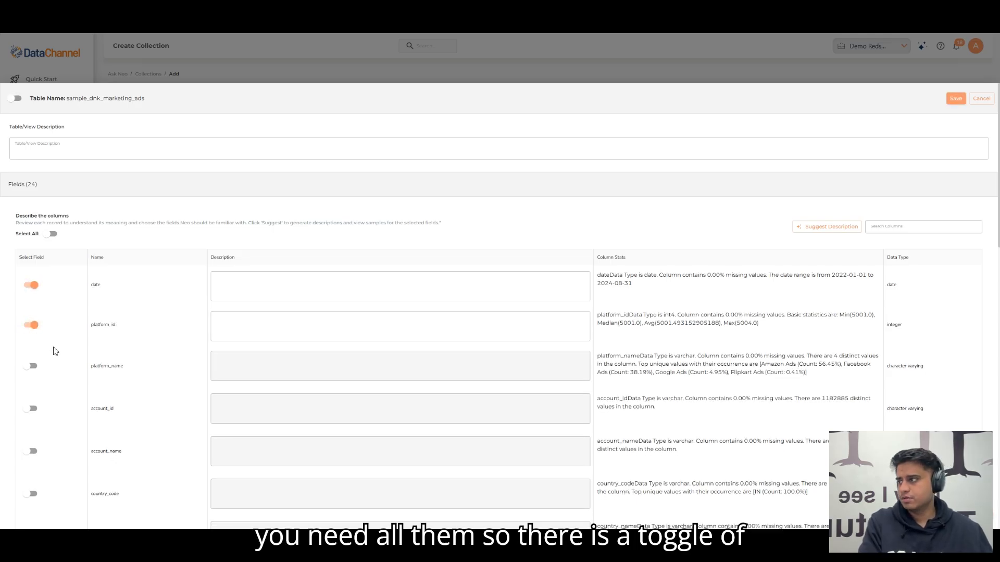
pyautogui.click(54, 234)
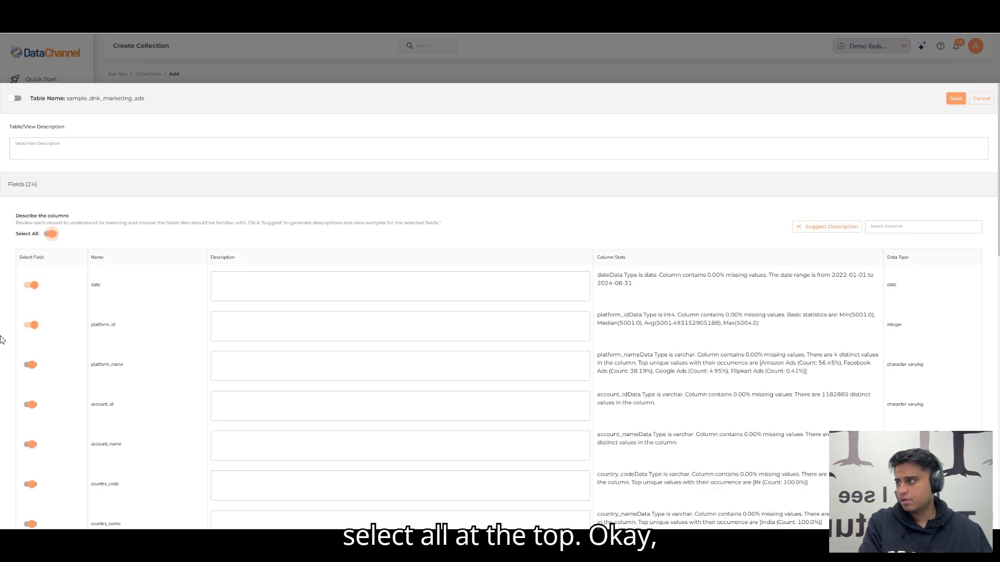
pyautogui.scroll(-3, 58, 297)
pyautogui.scroll(3, 67, 286)
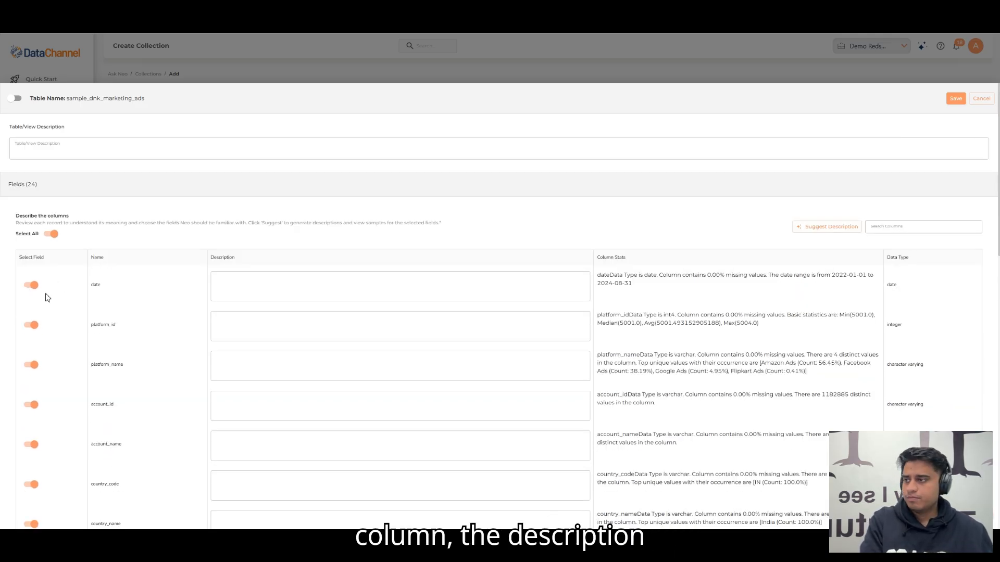
pyautogui.click(235, 284)
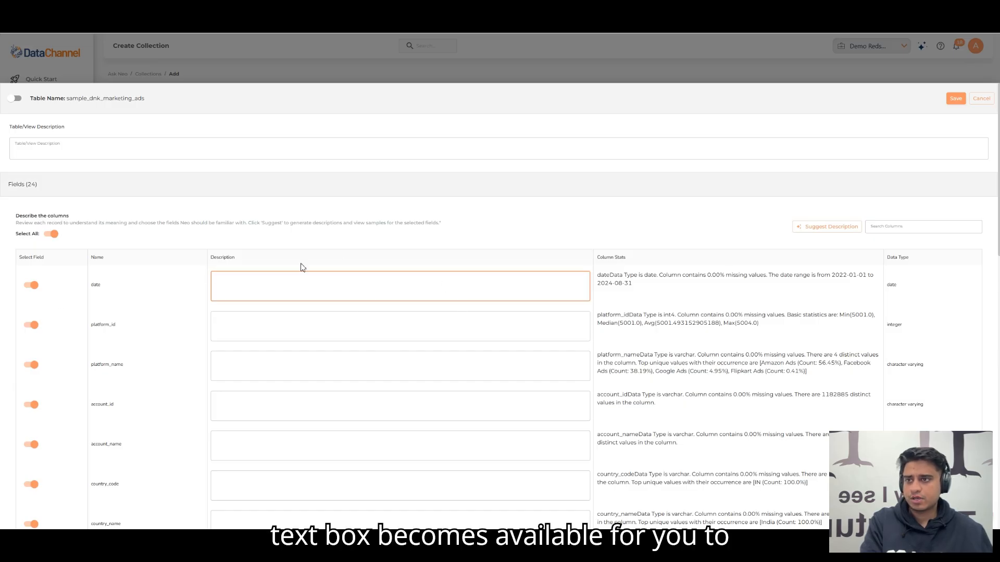
pyautogui.click(521, 241)
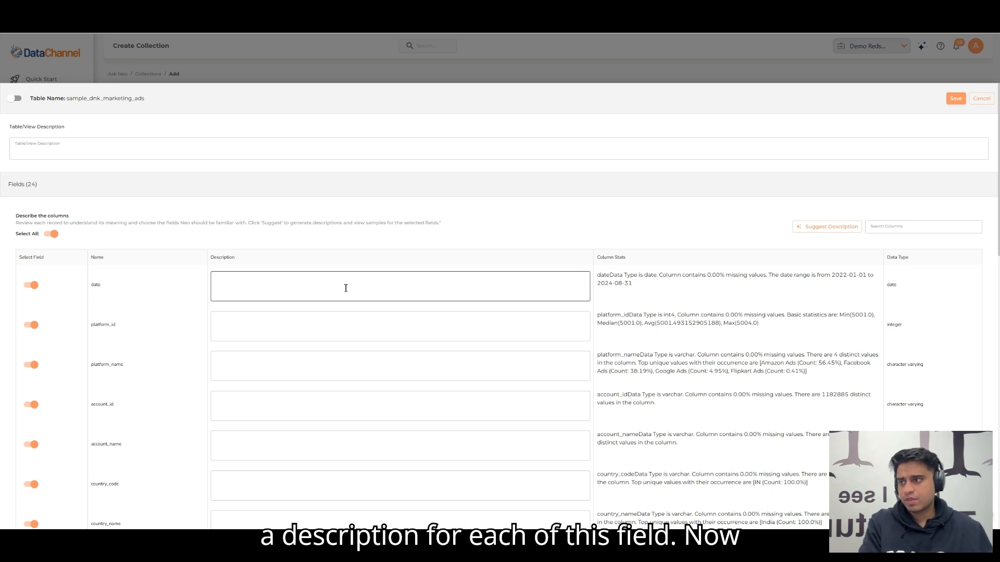
pyautogui.click(369, 286)
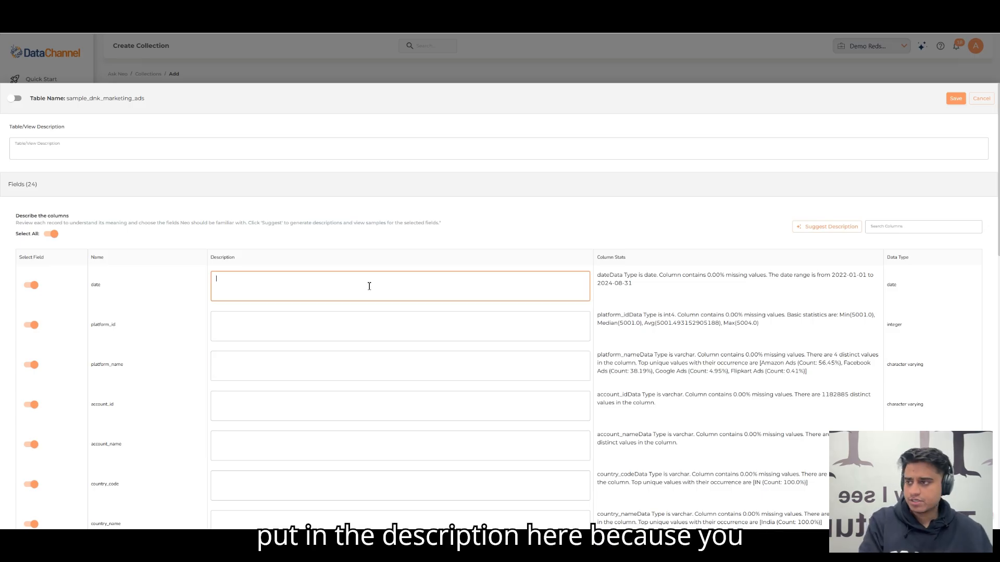
pyautogui.click(367, 249)
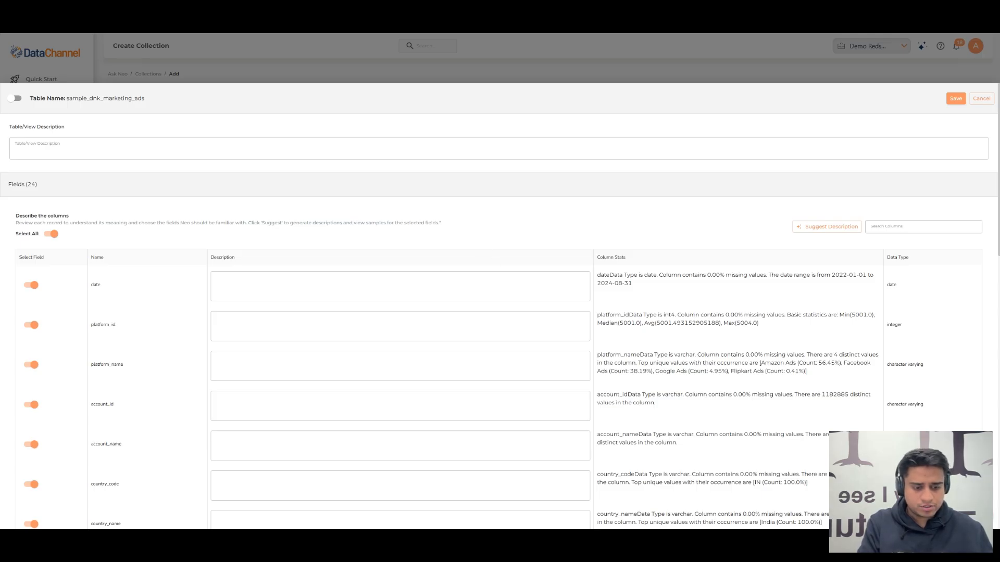
# Step: Describe the date column as "Represents the date on which the advertisement was recorded"
pyautogui.click(417, 280)
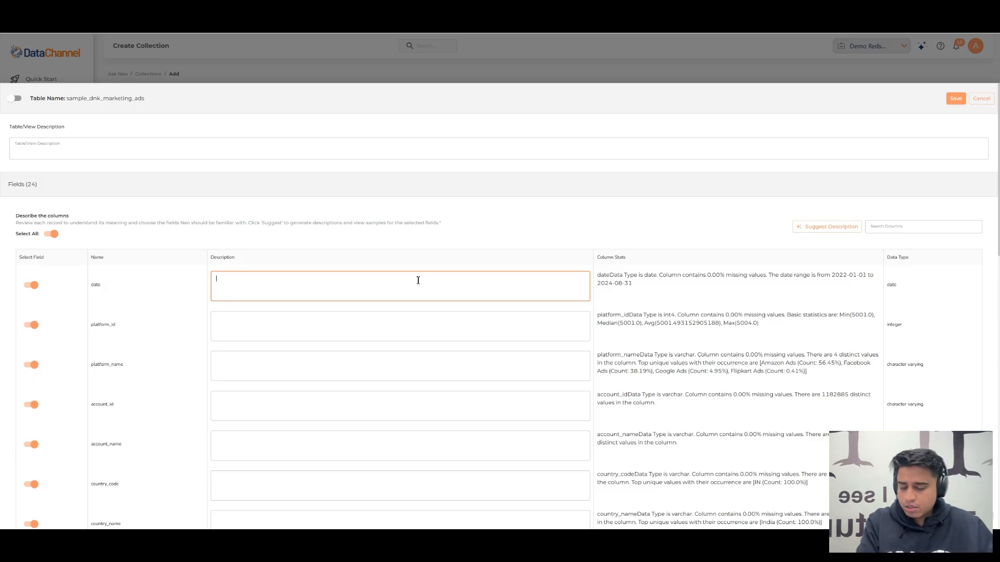
pyautogui.write('Re')
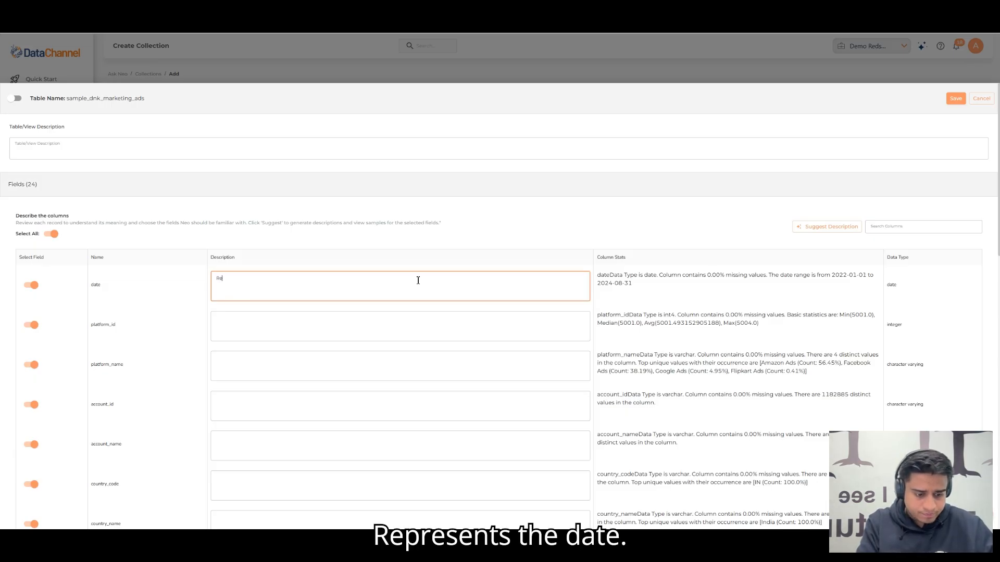
pyautogui.write('presents the date ')
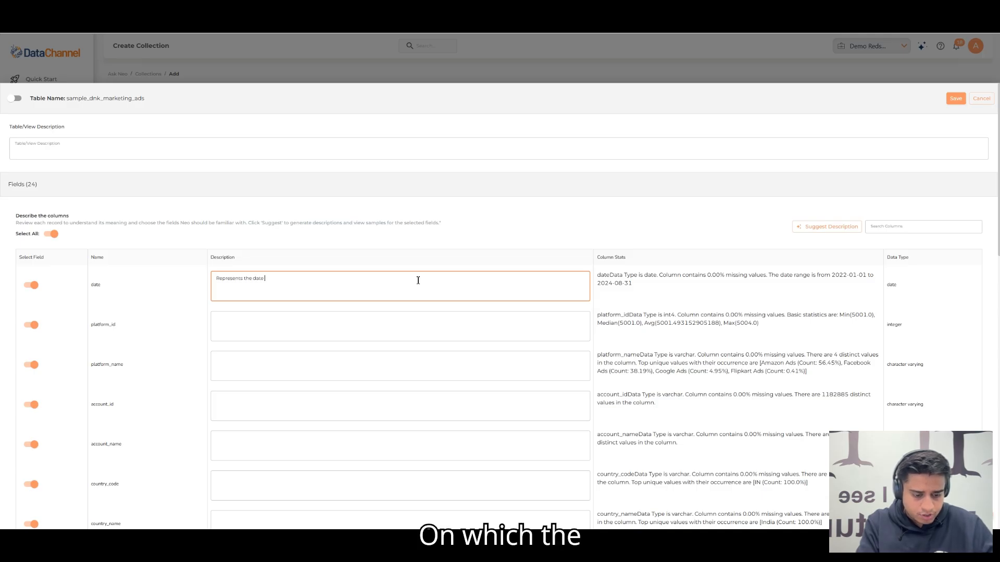
pyautogui.write('on which ')
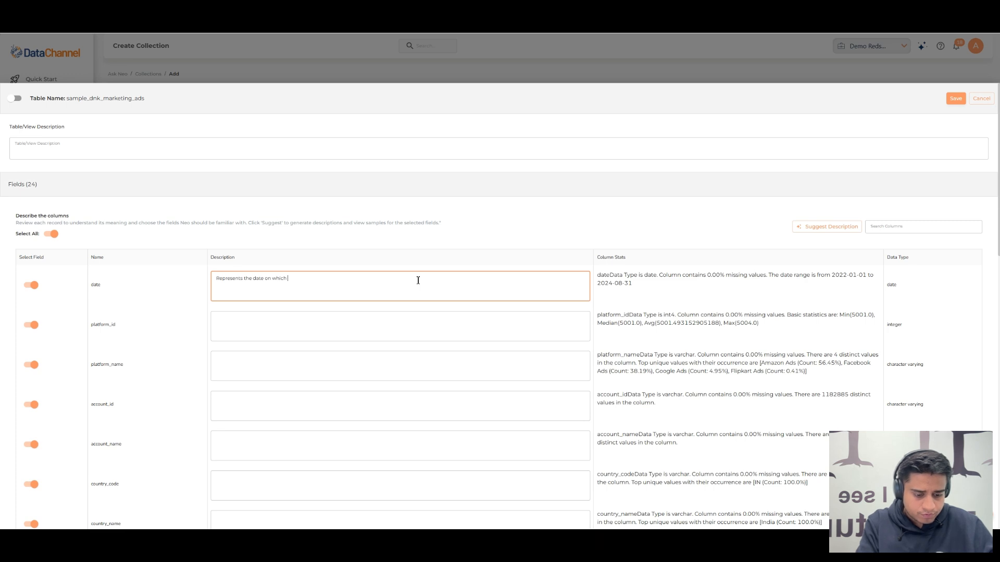
pyautogui.write('the advertisemen')
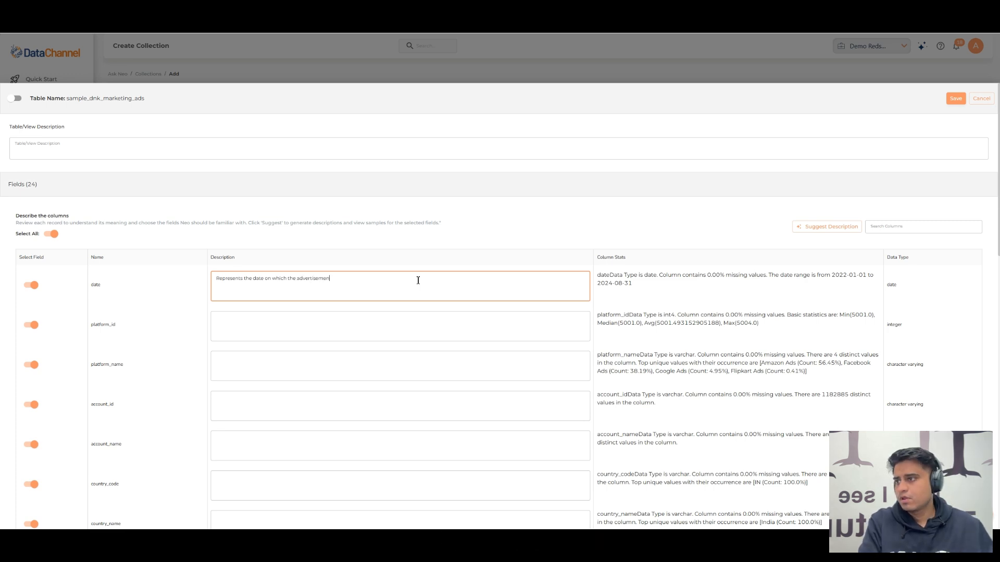
pyautogui.write('t was recorded')
pyautogui.click(455, 264)
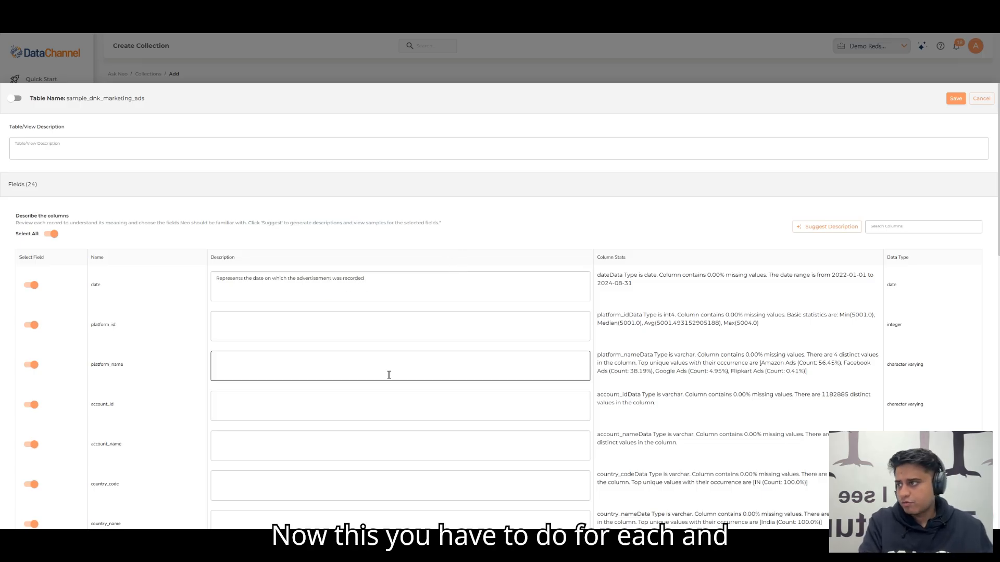
# Step: Generate suggested descriptions for the sample_dnk_marketing_ads table and all its selected columns
pyautogui.click(340, 293)
pyautogui.scroll(-3, 276, 288)
pyautogui.scroll(-6, 283, 258)
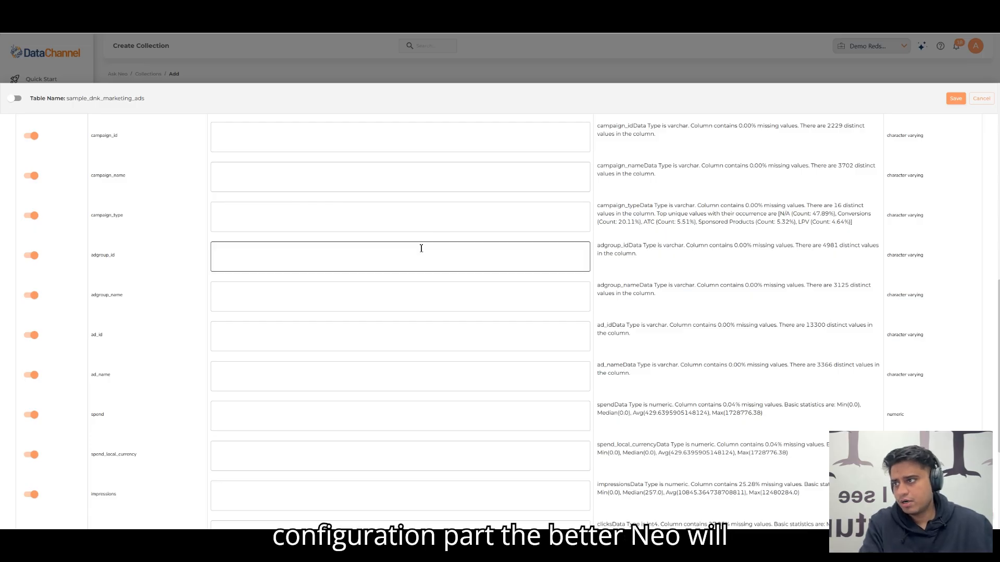
pyautogui.scroll(5, 424, 250)
pyautogui.scroll(6, 356, 281)
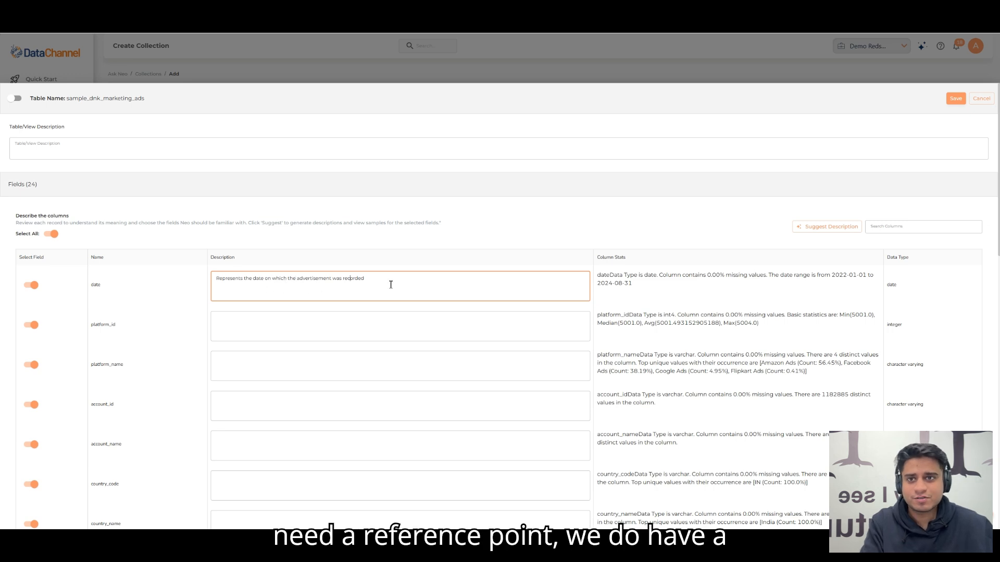
pyautogui.click(834, 229)
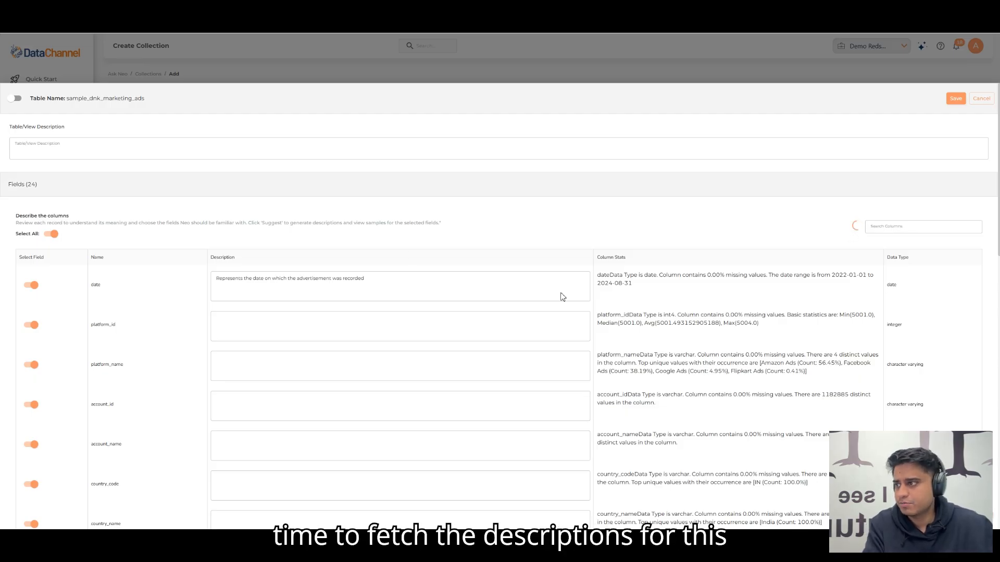
# Step: Review the generated column descriptions of the sample_dnk_marketing_ads table against their column stats
pyautogui.scroll(-2, 261, 274)
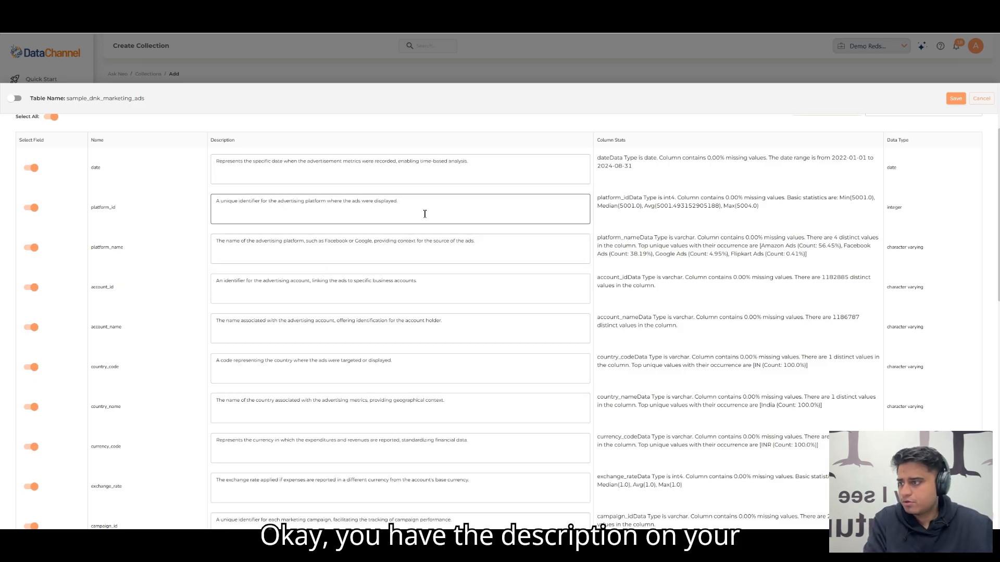
pyautogui.scroll(-7, 359, 260)
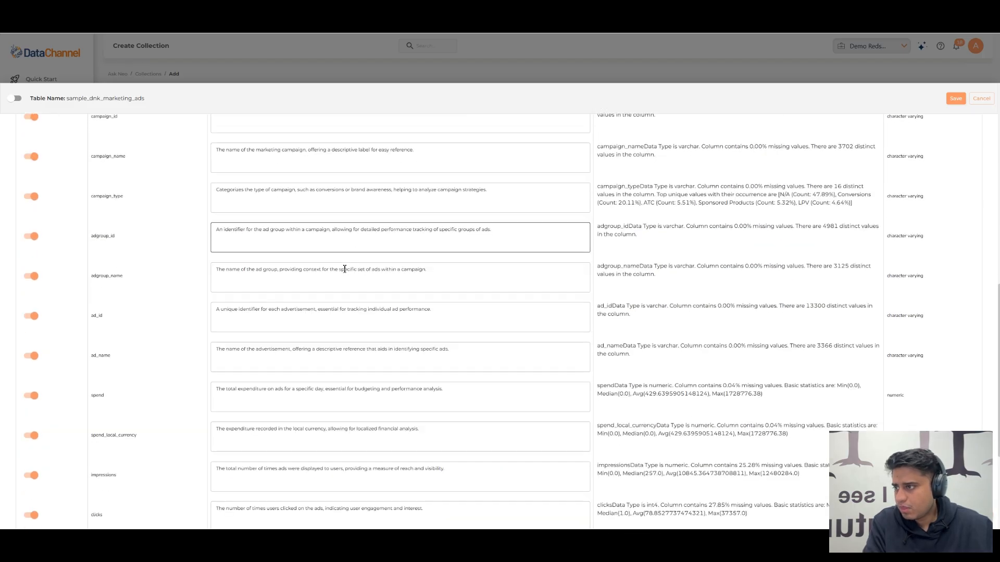
pyautogui.scroll(4, 345, 269)
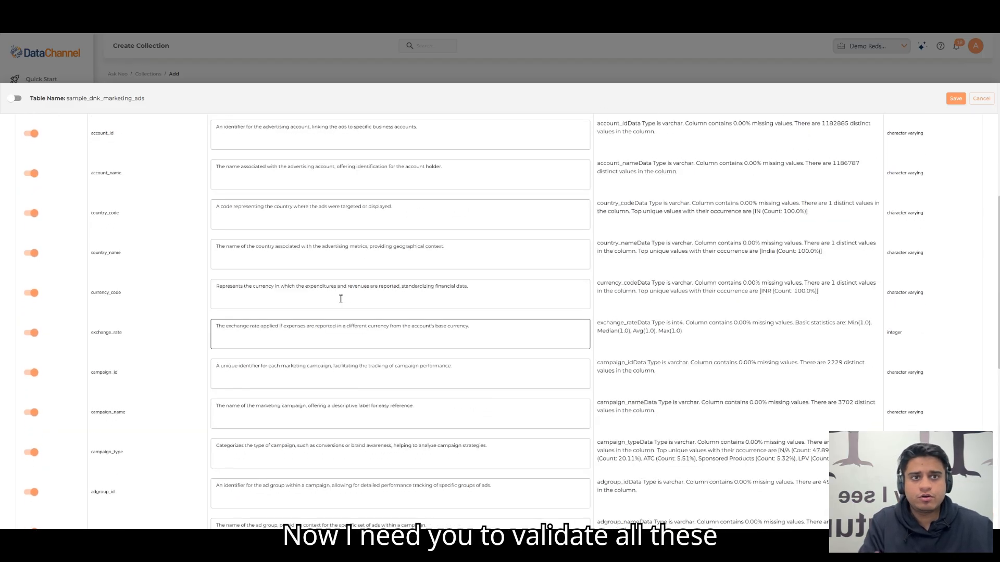
pyautogui.scroll(5, 341, 298)
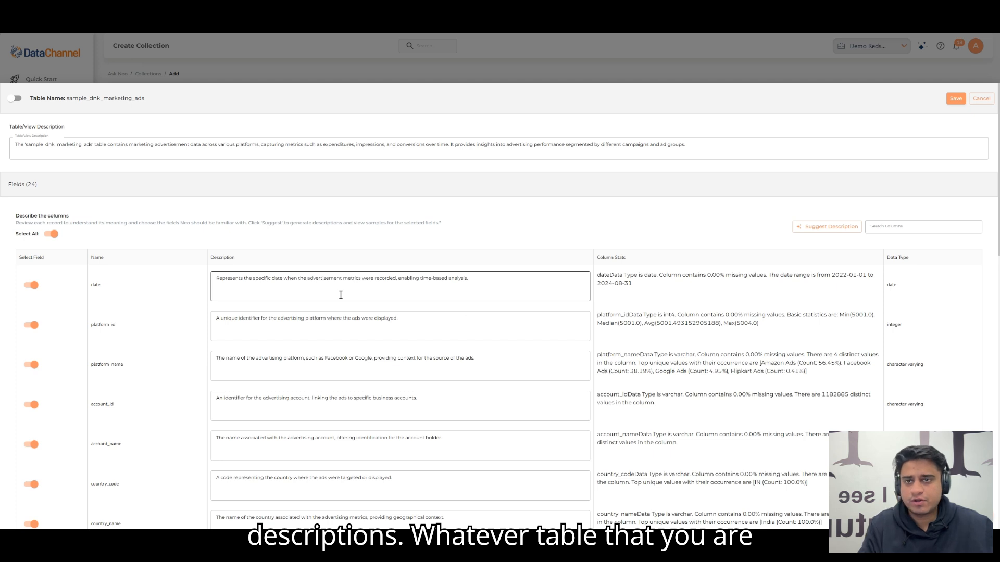
pyautogui.scroll(-1, 359, 296)
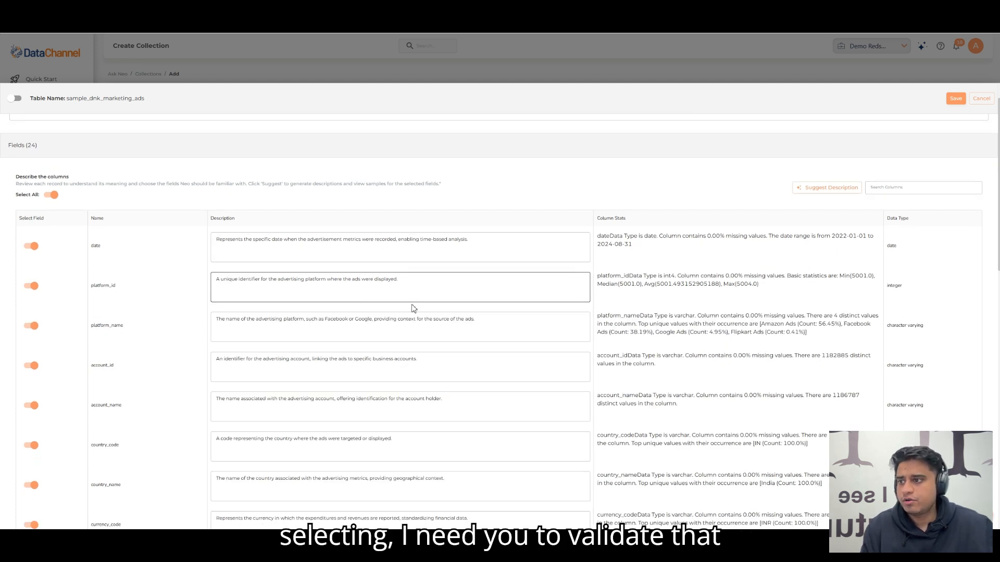
pyautogui.click(354, 333)
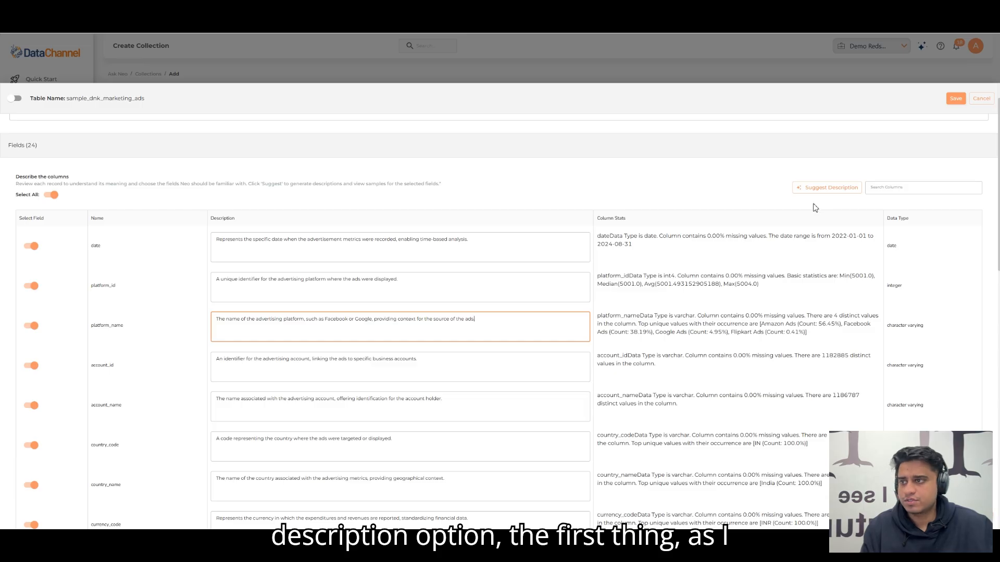
pyautogui.click(423, 289)
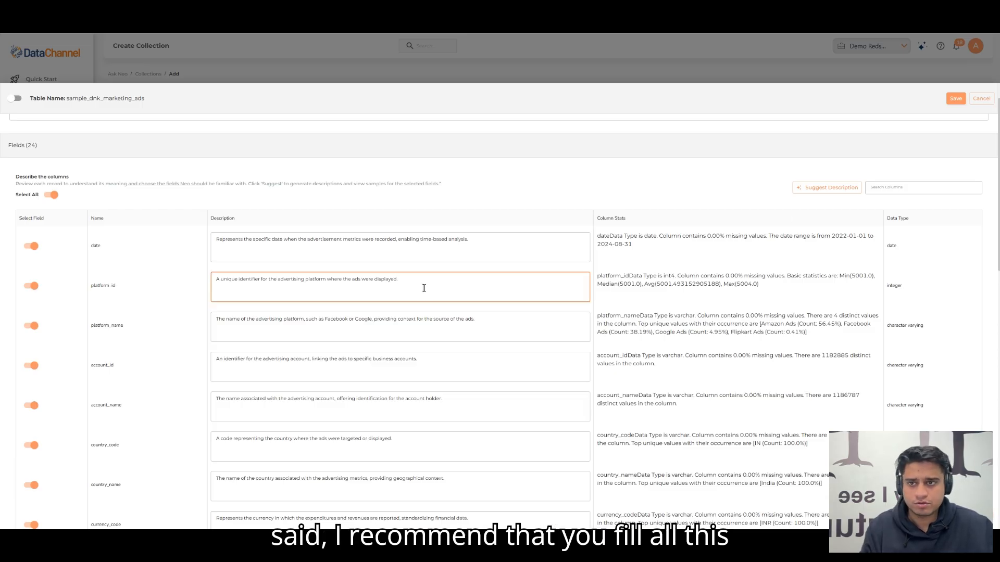
pyautogui.scroll(-4, 390, 294)
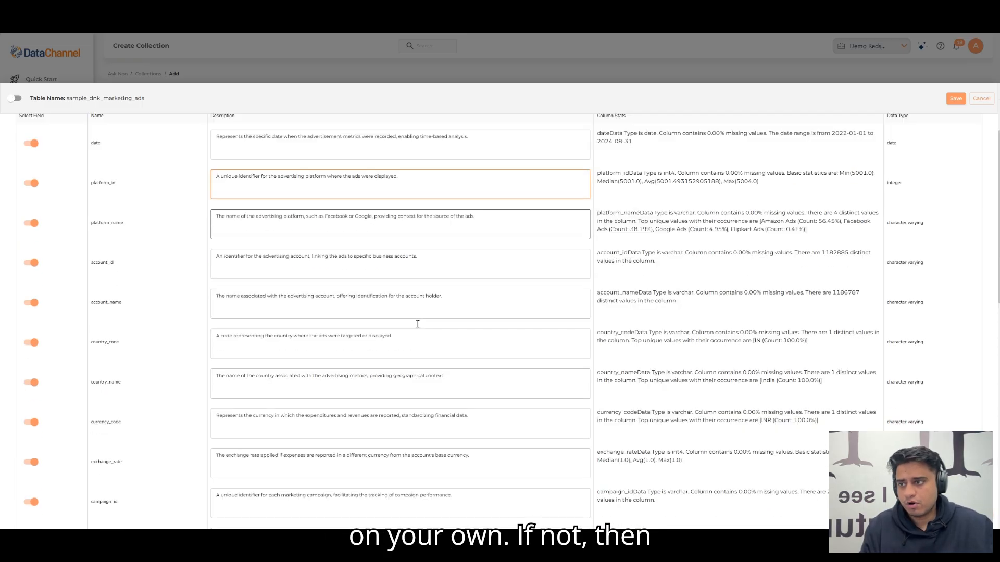
pyautogui.scroll(1, 517, 302)
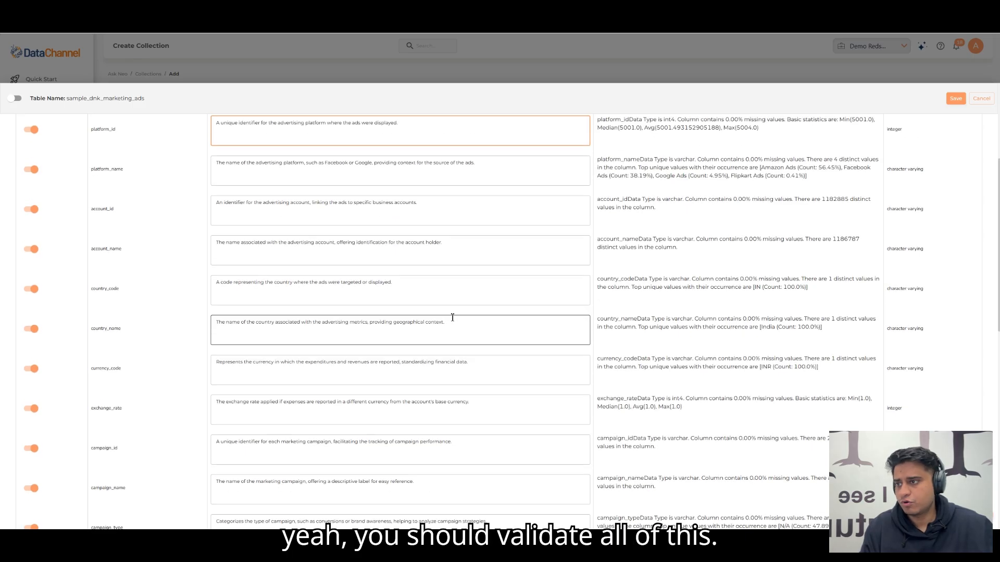
pyautogui.scroll(-4, 406, 325)
pyautogui.scroll(-4, 347, 335)
pyautogui.scroll(12, 349, 318)
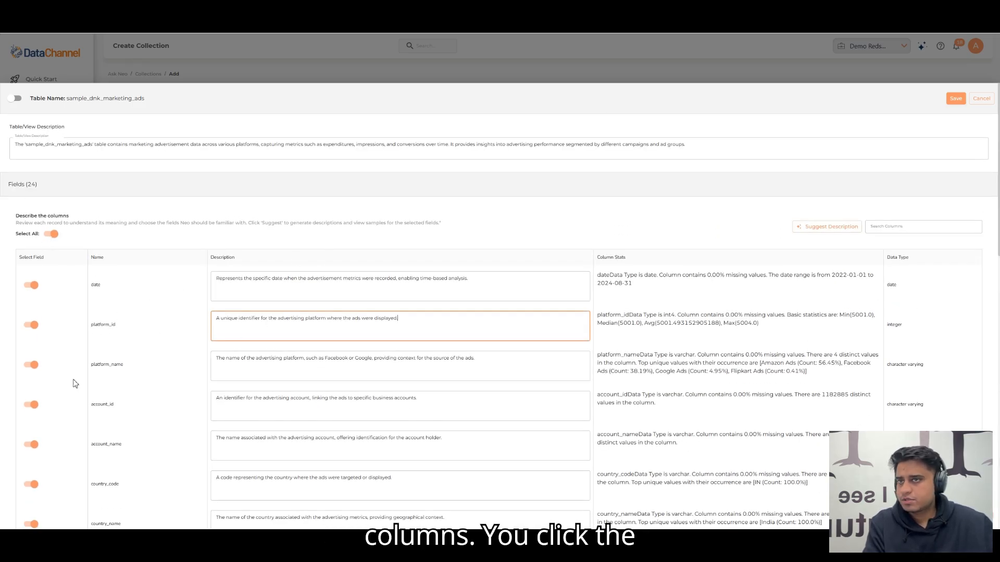
# Step: Save the configuration of the sample_dnk_marketing_ads table and check its configuration status
pyautogui.click(700, 150)
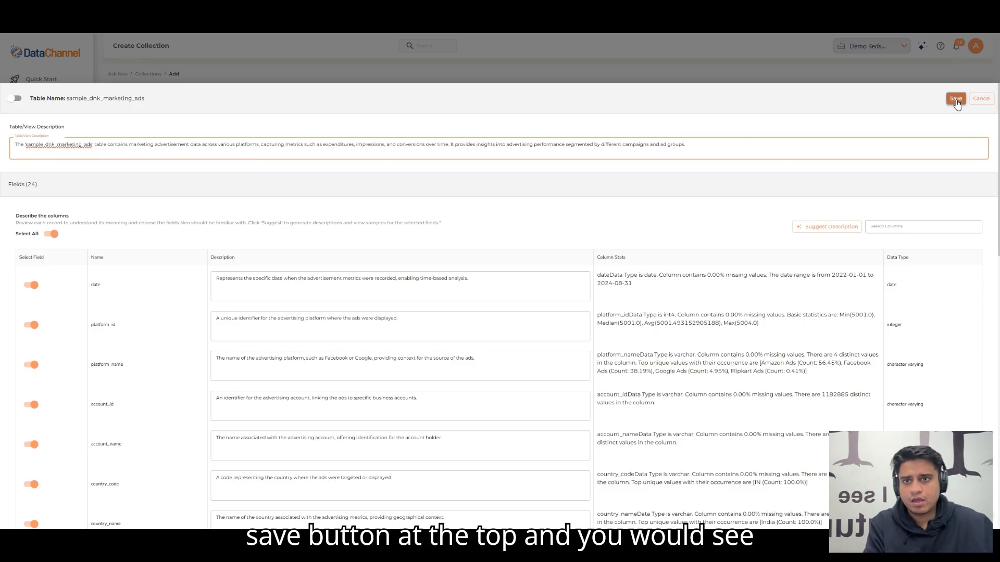
pyautogui.click(956, 100)
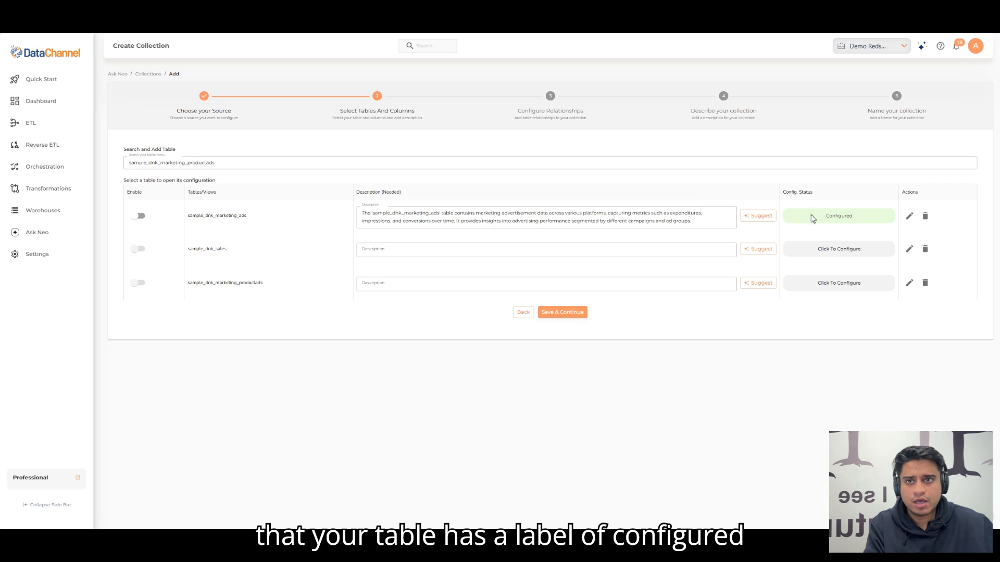
pyautogui.doubleClick(835, 216)
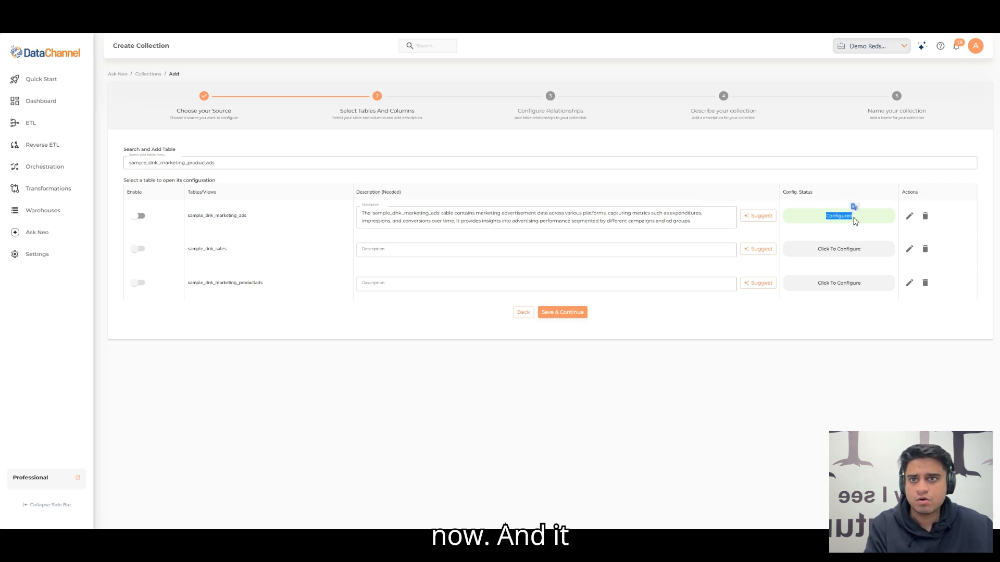
pyautogui.click(865, 369)
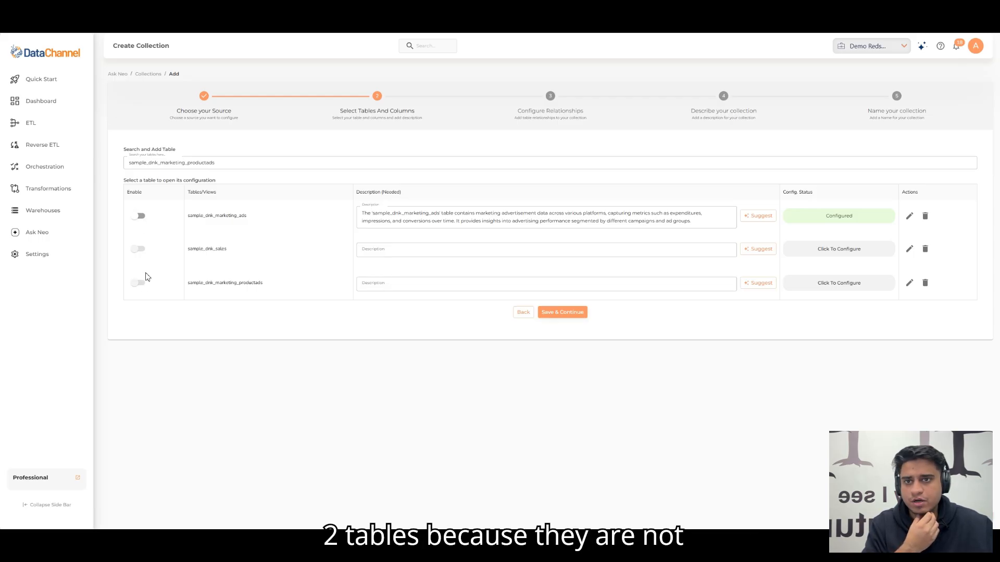
# Step: Enable the sample_dnk_marketing_ads table in the collection and continue to configuring the table relationships
pyautogui.click(838, 254)
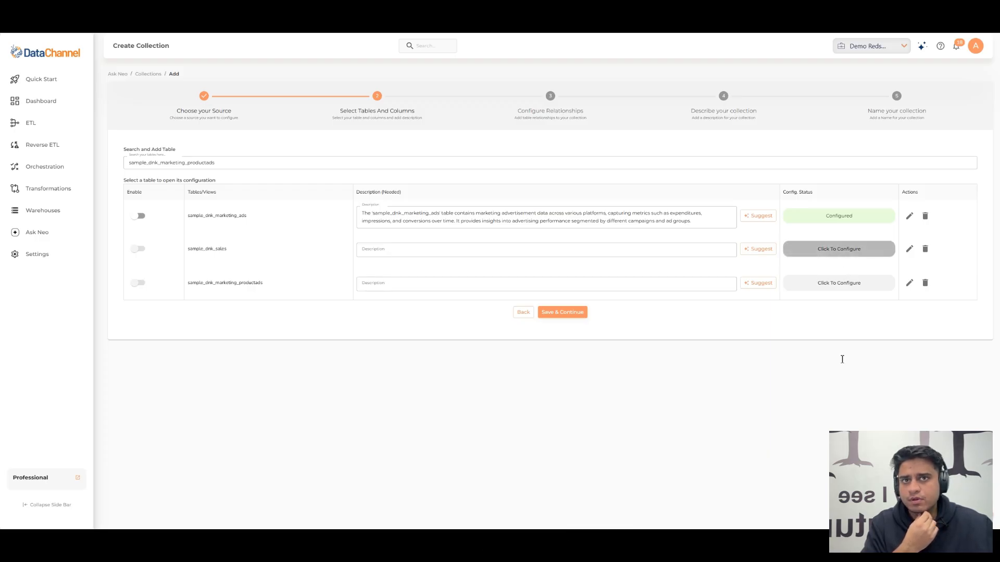
pyautogui.click(983, 100)
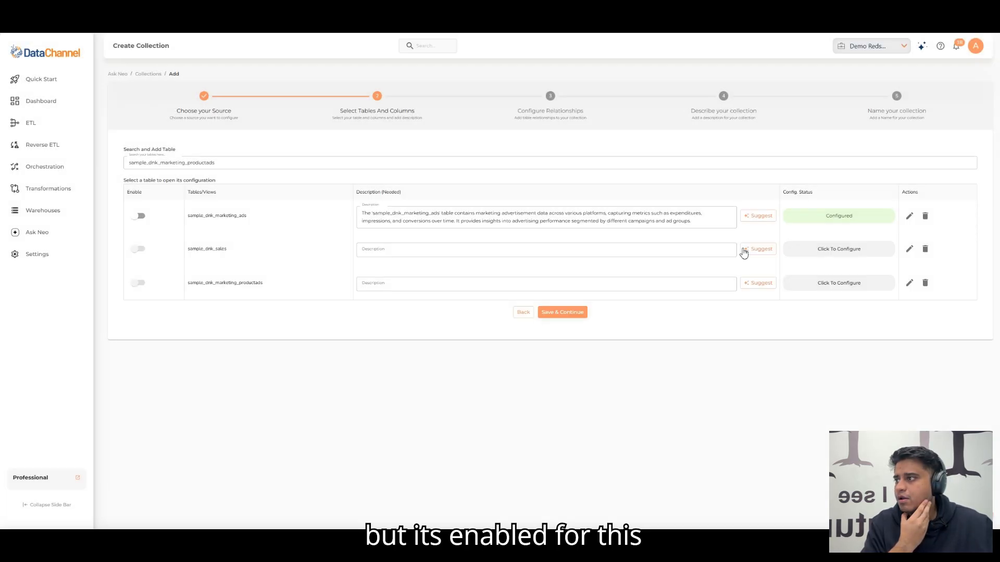
pyautogui.click(141, 218)
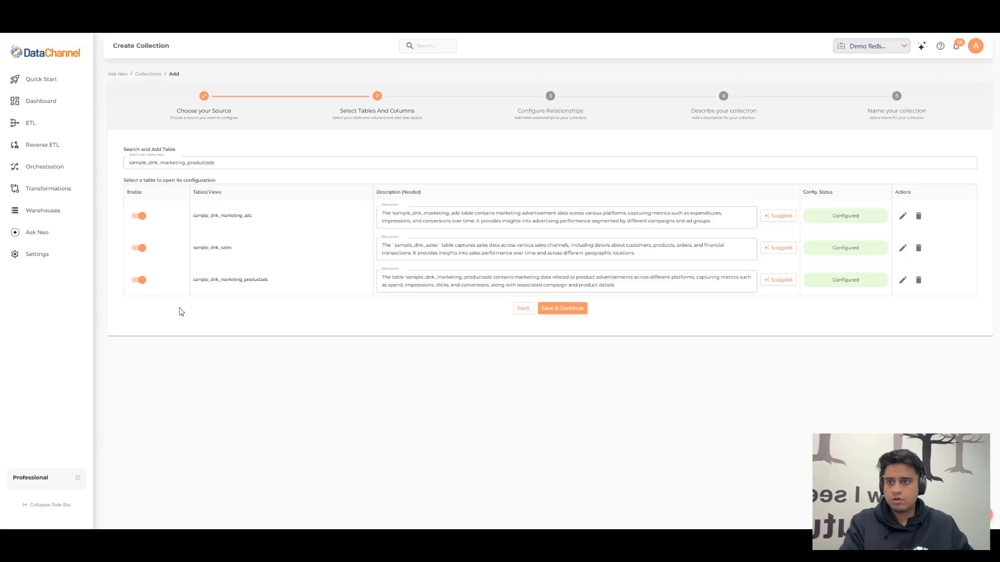
pyautogui.click(571, 311)
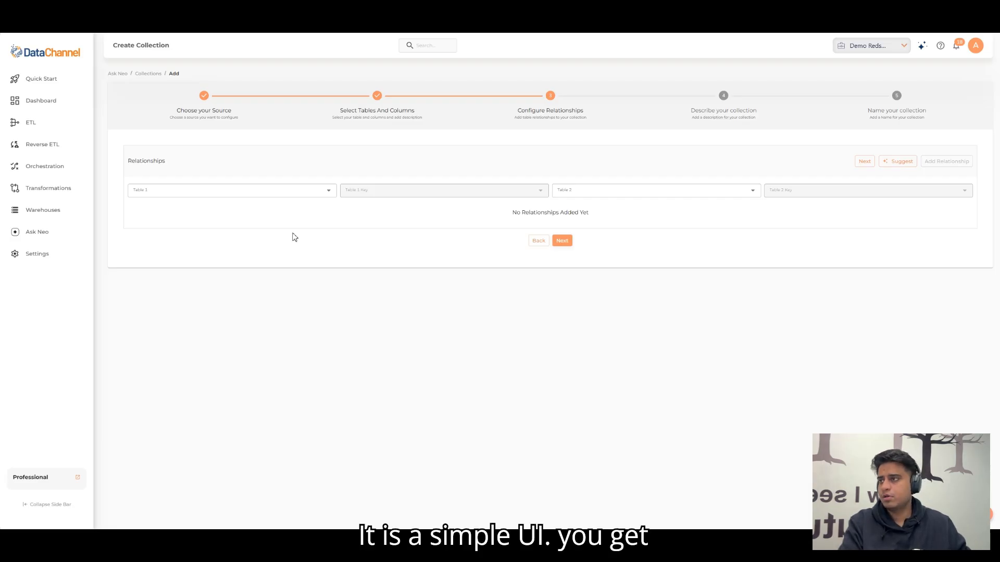
# Step: Choose sample_dnk_marketing_productads as the first table of the new relationship
pyautogui.click(237, 193)
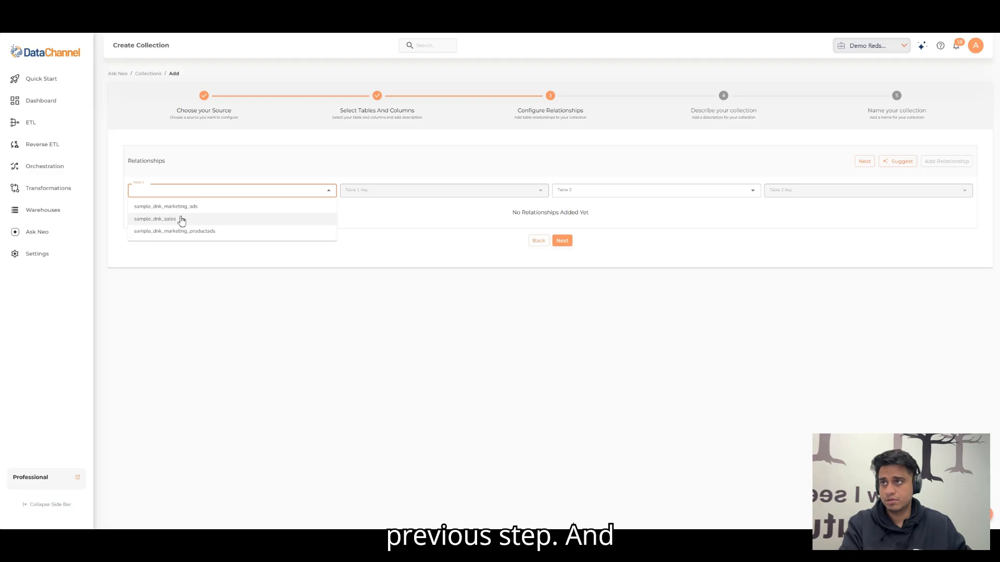
pyautogui.click(370, 267)
pyautogui.click(265, 193)
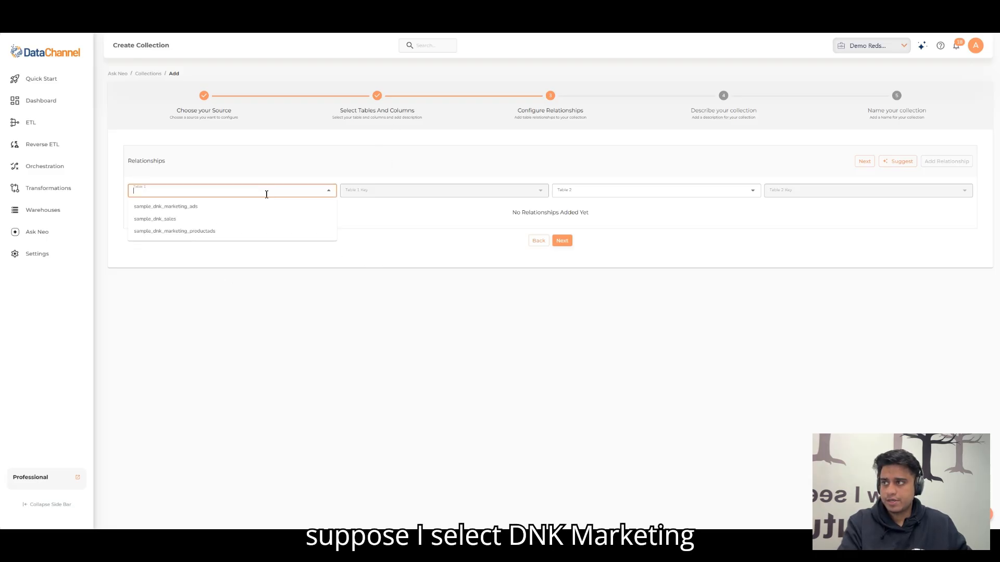
pyautogui.click(171, 208)
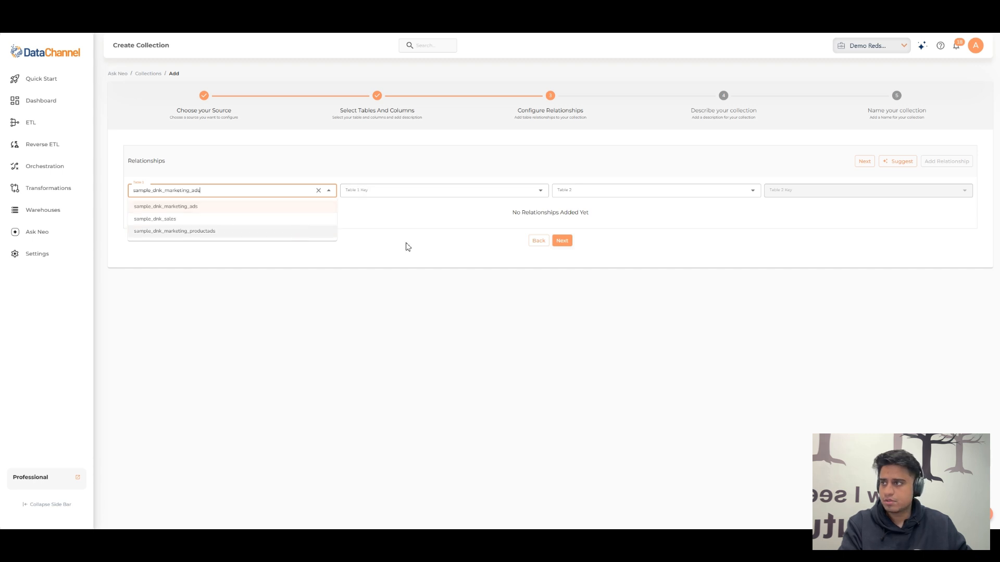
pyautogui.click(202, 231)
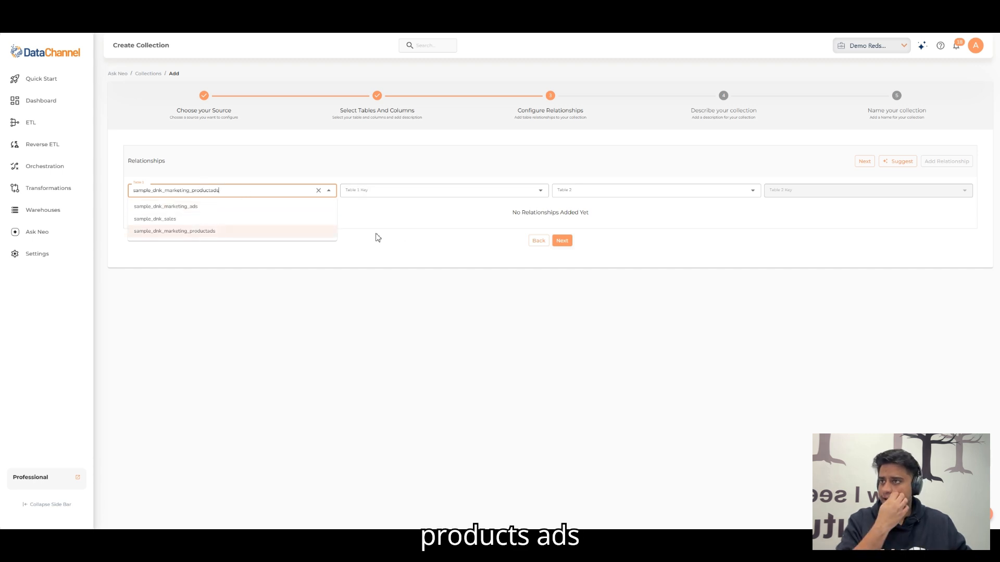
# Step: Choose subcategory as the key of the first table, sample_dnk_marketing_productads, in the new relationship
pyautogui.click(413, 194)
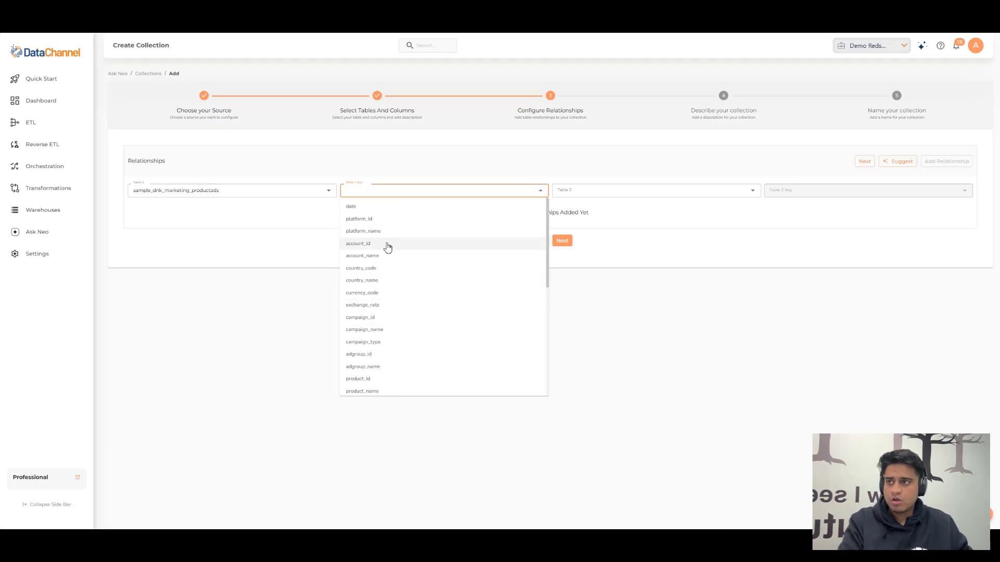
pyautogui.scroll(-3, 405, 235)
pyautogui.scroll(-3, 405, 247)
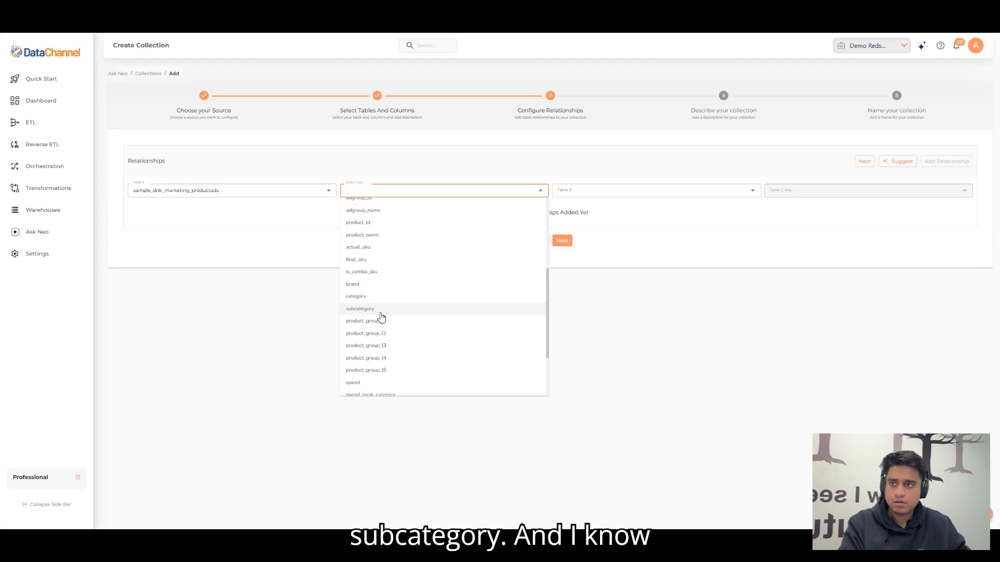
pyautogui.click(381, 310)
pyautogui.click(619, 371)
# Step: Choose sample_dnk_sales as the second table with subcategory as its key, and add the relationship to the collection
pyautogui.click(636, 191)
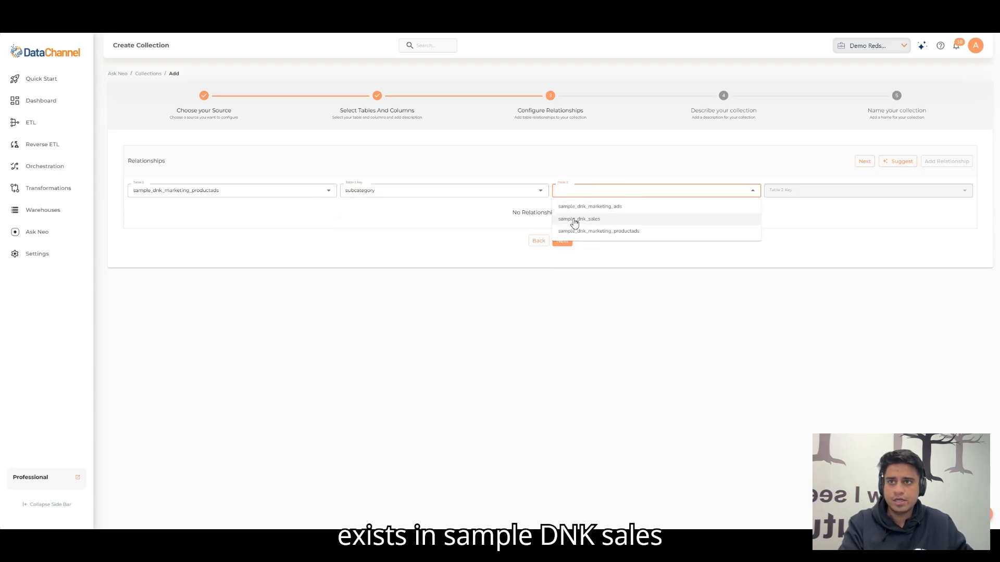
pyautogui.click(593, 219)
pyautogui.click(690, 293)
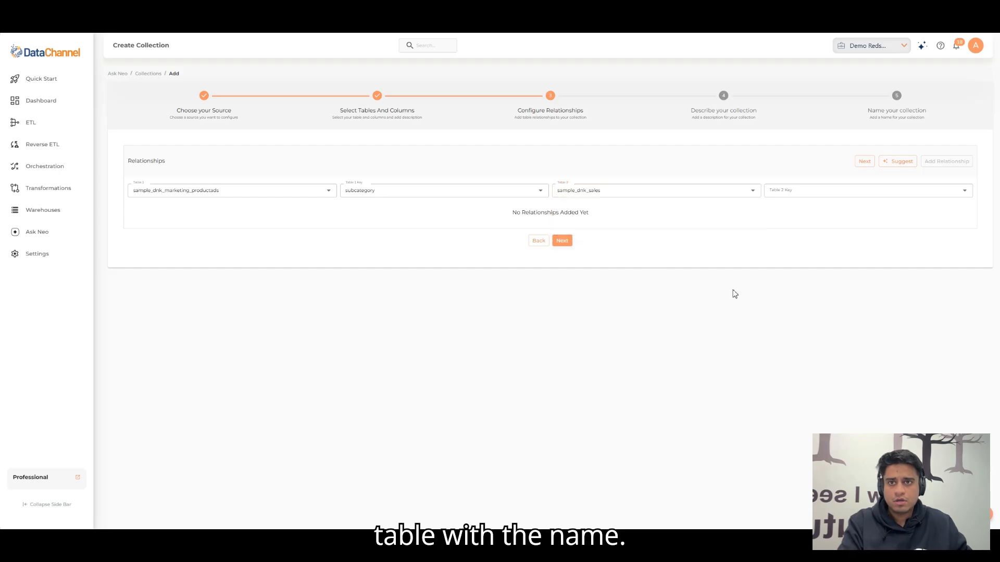
pyautogui.click(805, 192)
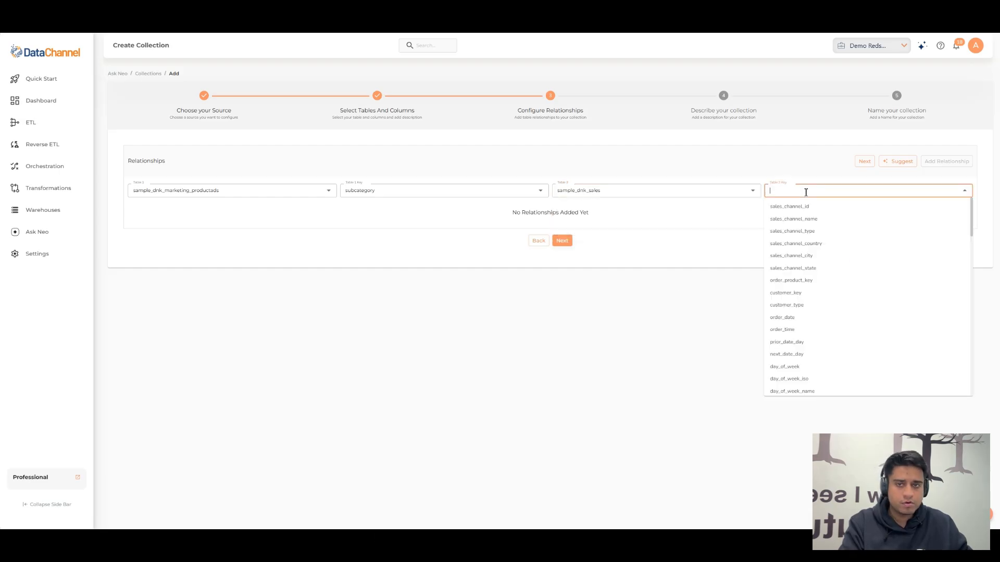
pyautogui.scroll(-3, 810, 242)
pyautogui.scroll(-8, 810, 256)
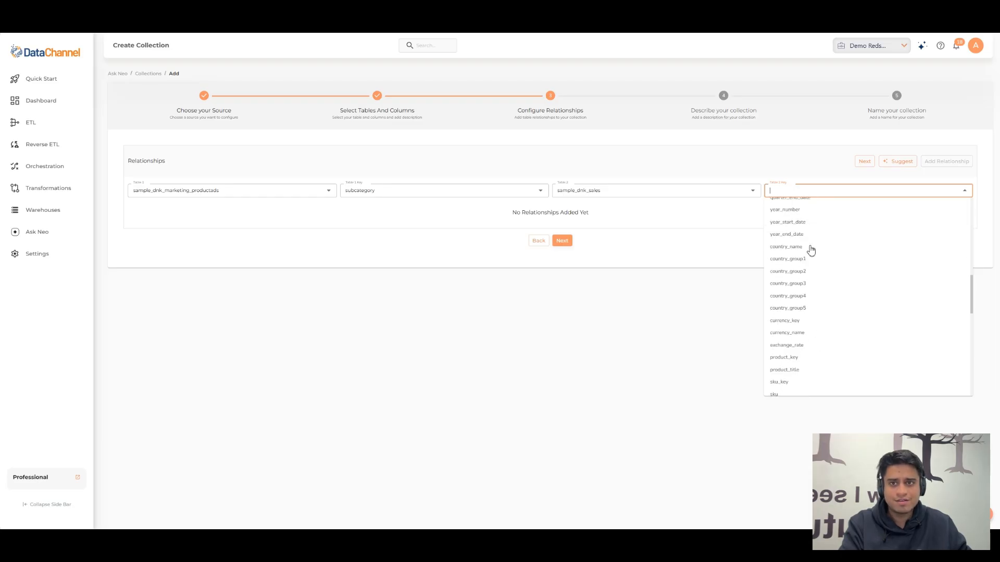
pyautogui.click(794, 260)
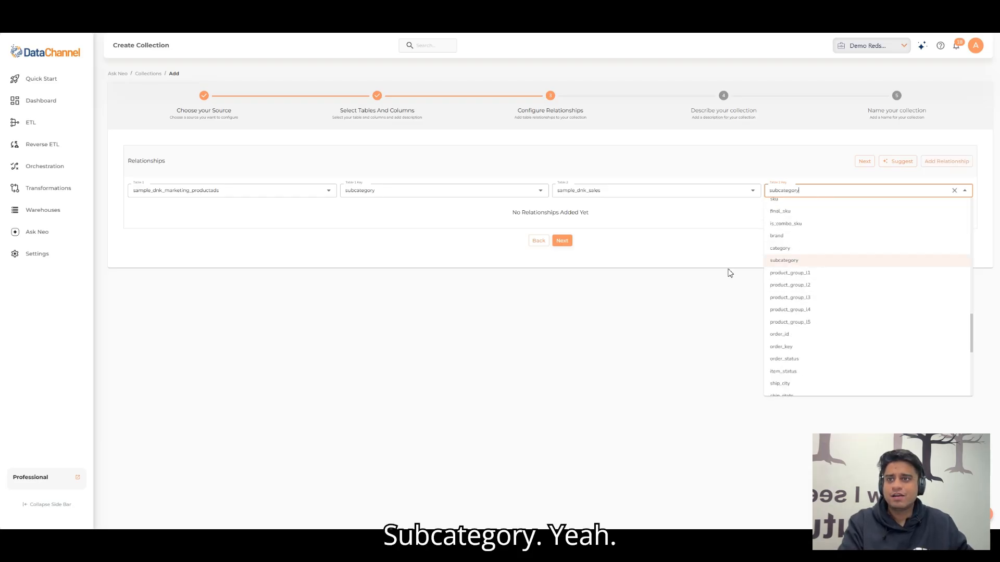
pyautogui.click(698, 220)
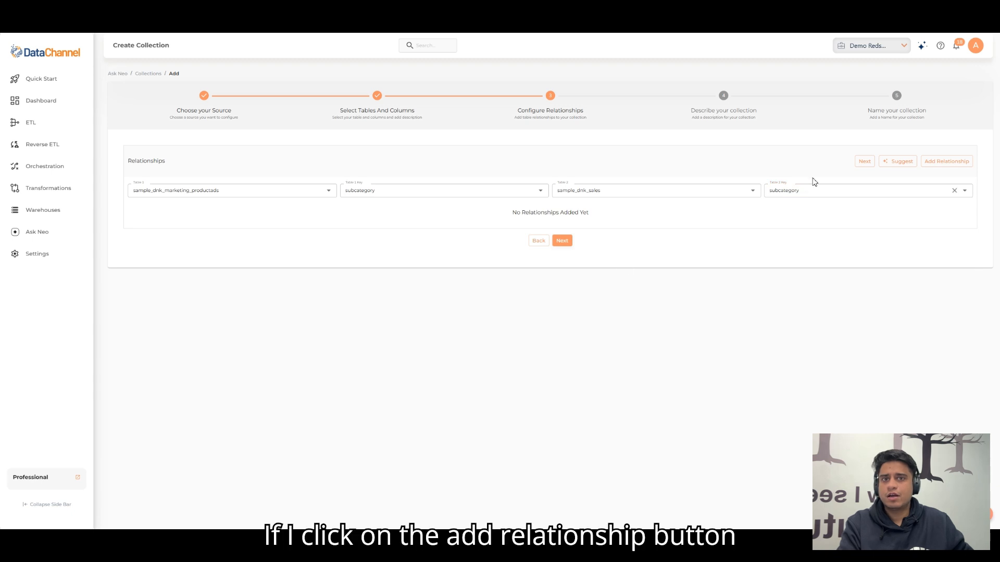
pyautogui.click(946, 162)
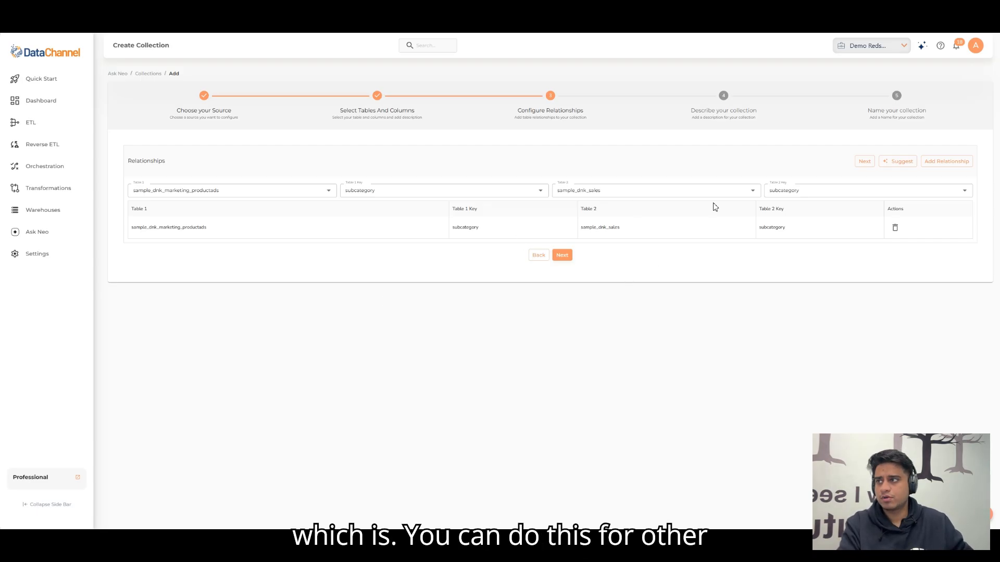
# Step: For another relationship, set the first table to sample_dnk_sales with order_date as its key
pyautogui.click(223, 190)
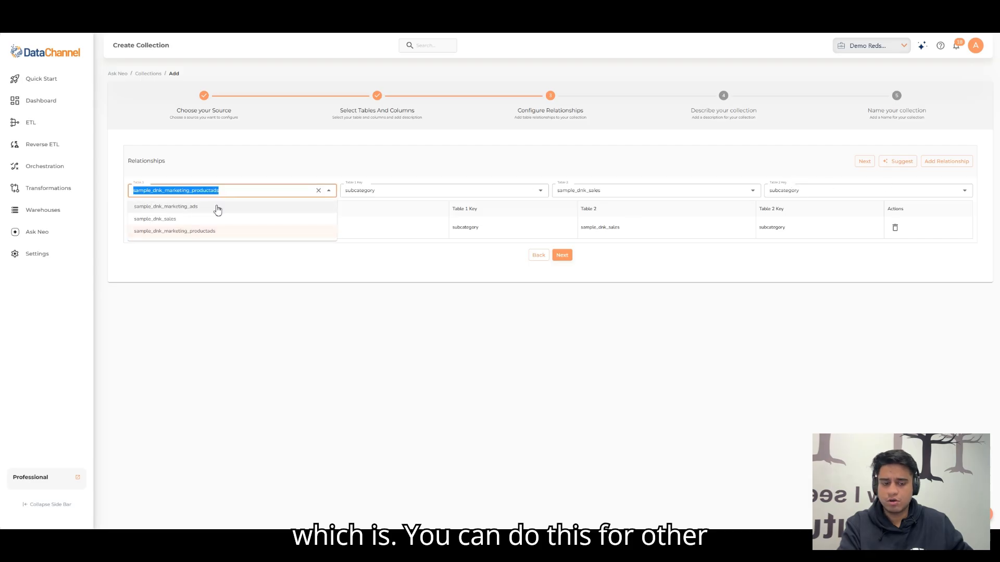
pyautogui.click(198, 207)
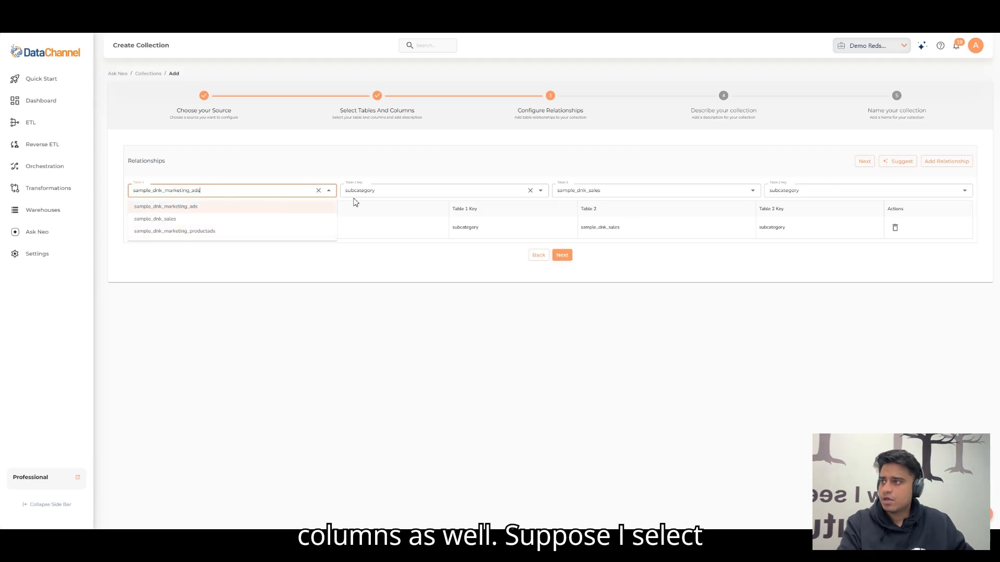
pyautogui.click(190, 220)
pyautogui.click(254, 325)
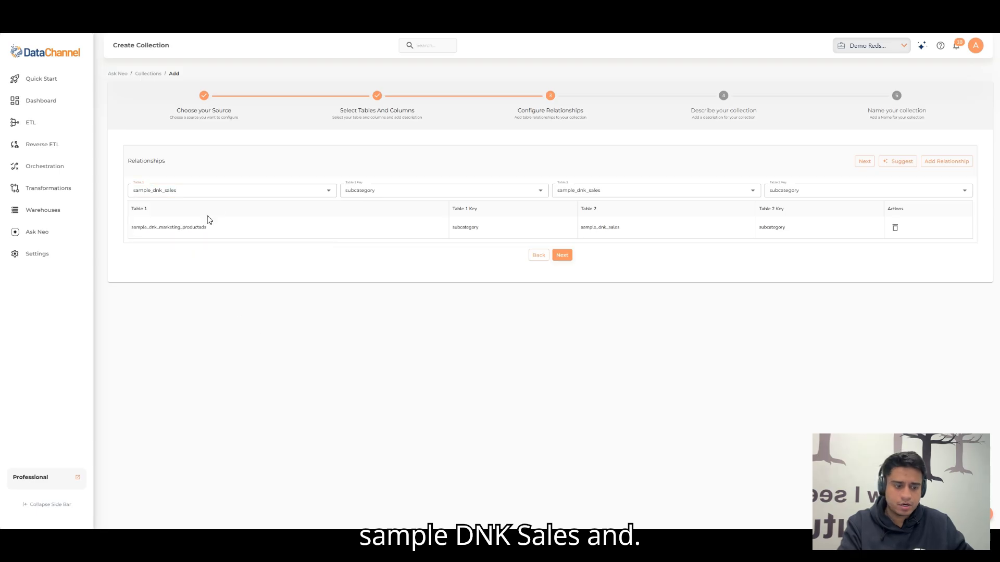
pyautogui.click(388, 191)
pyautogui.scroll(5, 401, 277)
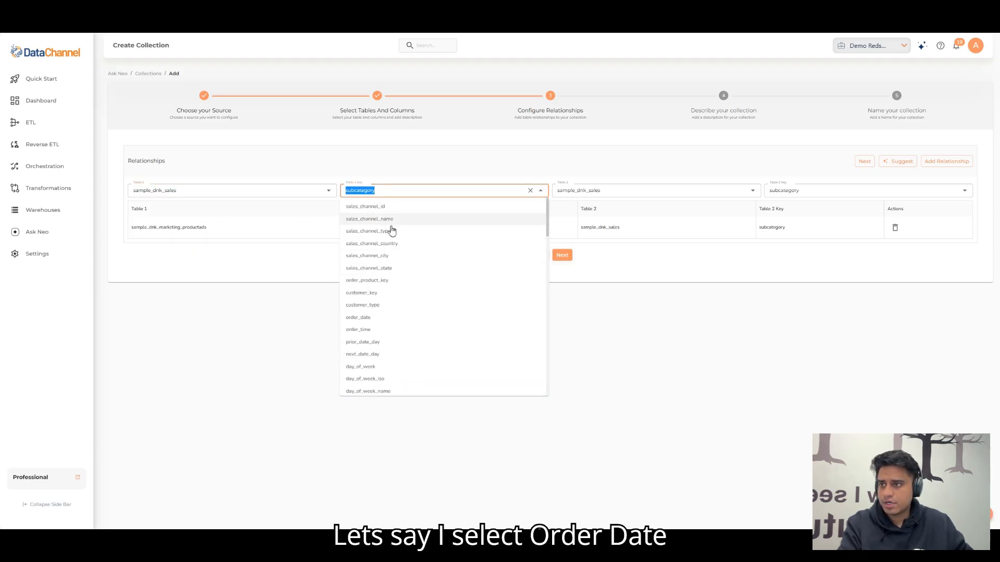
pyautogui.click(380, 317)
pyautogui.click(612, 288)
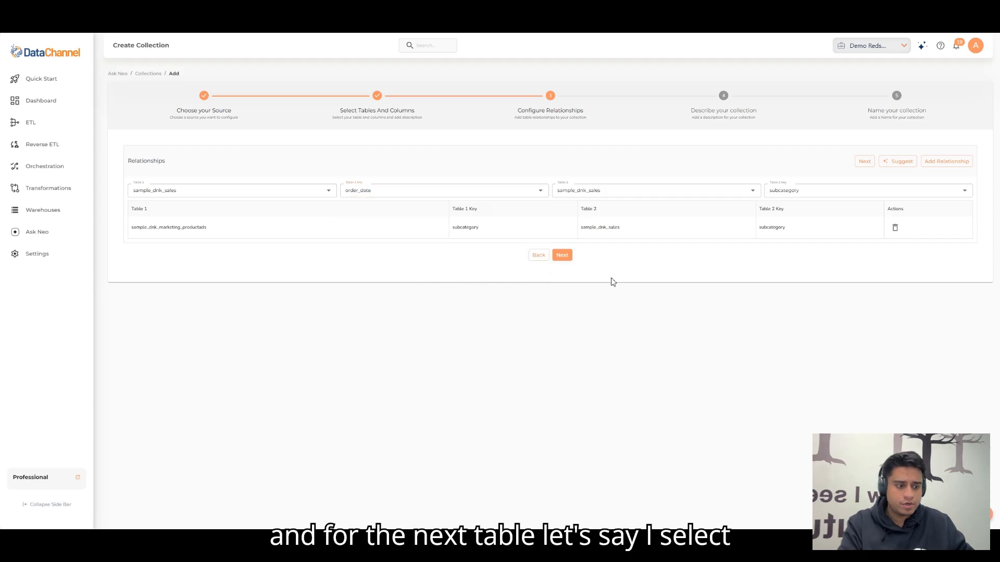
# Step: Set the second table to sample_dnk_marketing_ads with date as its key, and add this relationship to the collection
pyautogui.click(619, 191)
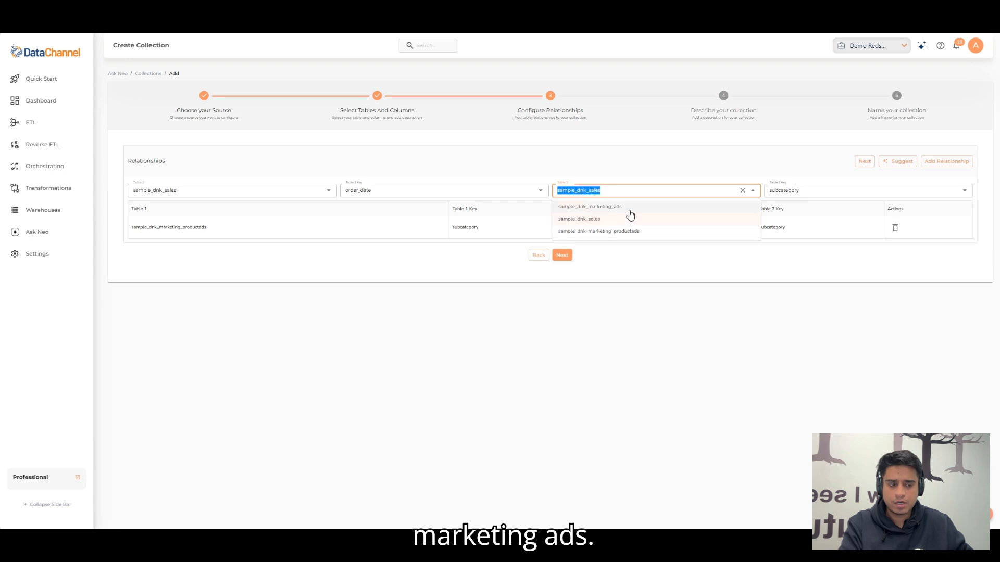
pyautogui.click(609, 206)
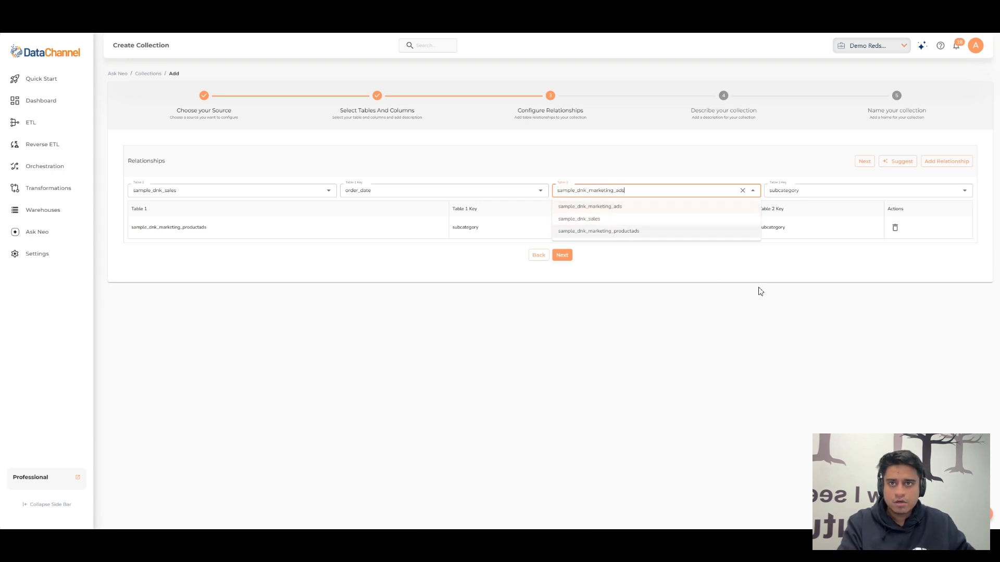
pyautogui.click(795, 191)
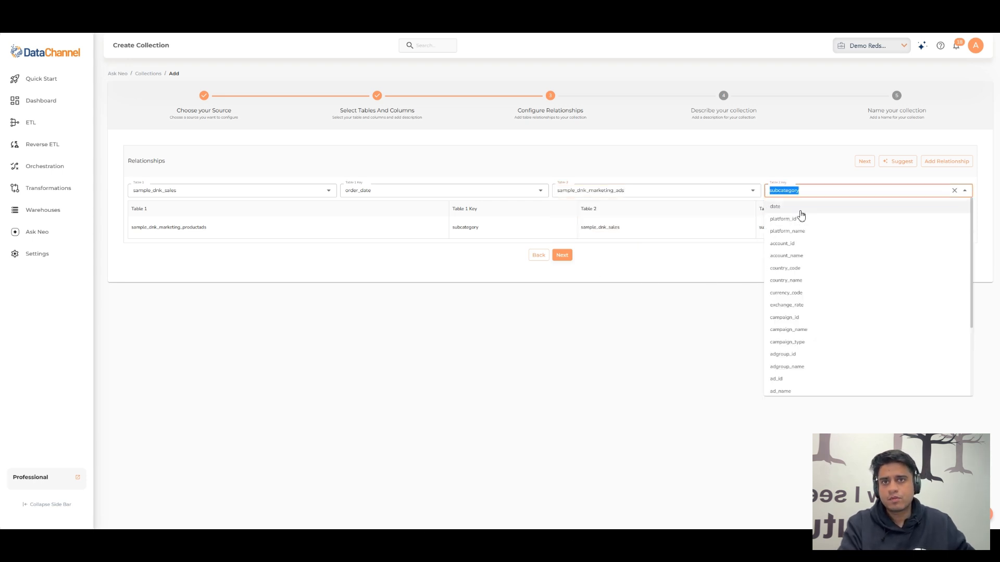
pyautogui.click(800, 209)
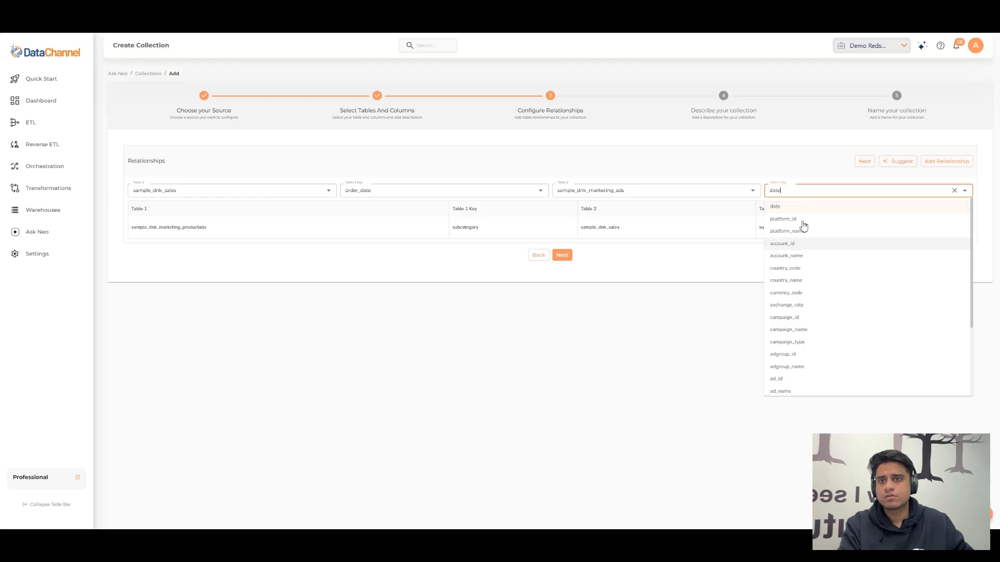
pyautogui.click(931, 163)
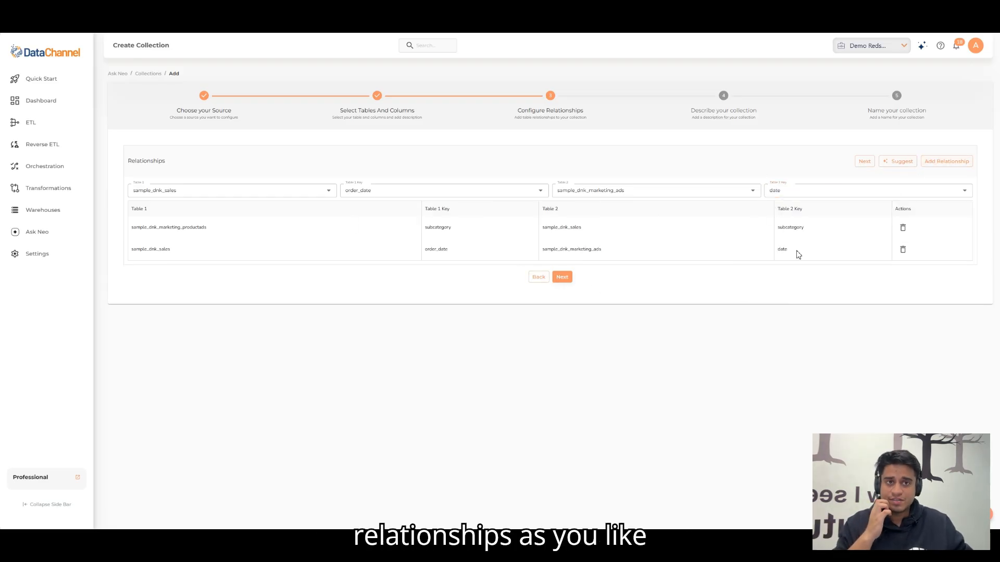